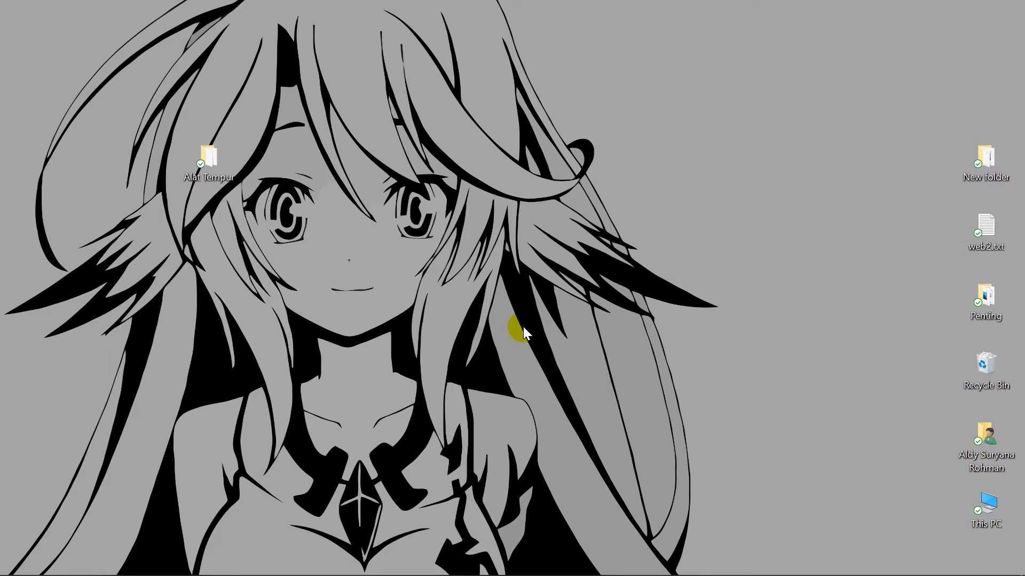
# - Refresh the desktop, then bring back the browser window showing the router's home page
pyautogui.rightClick(536, 237)
pyautogui.click(577, 283)
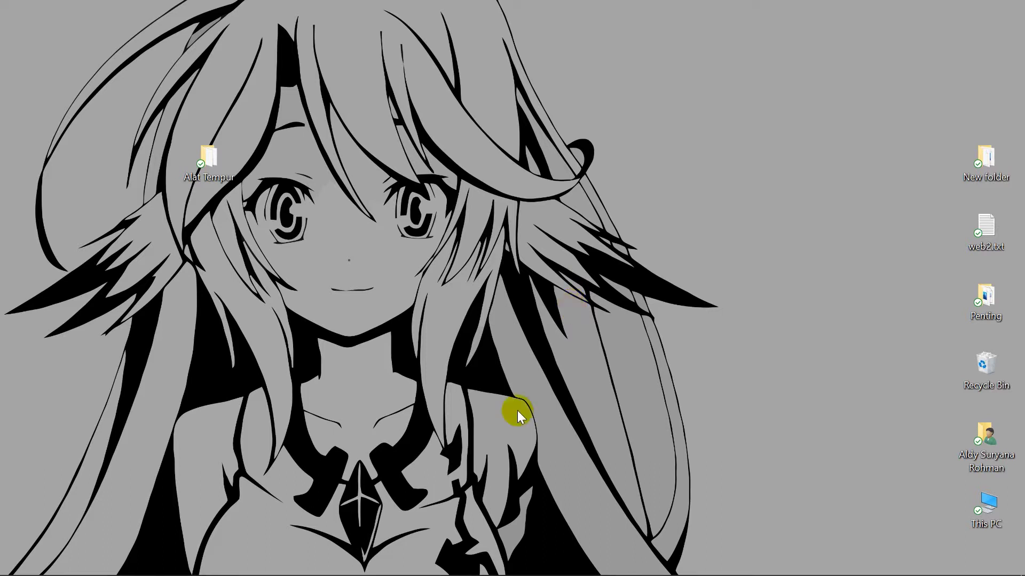
pyautogui.moveTo(291, 574)
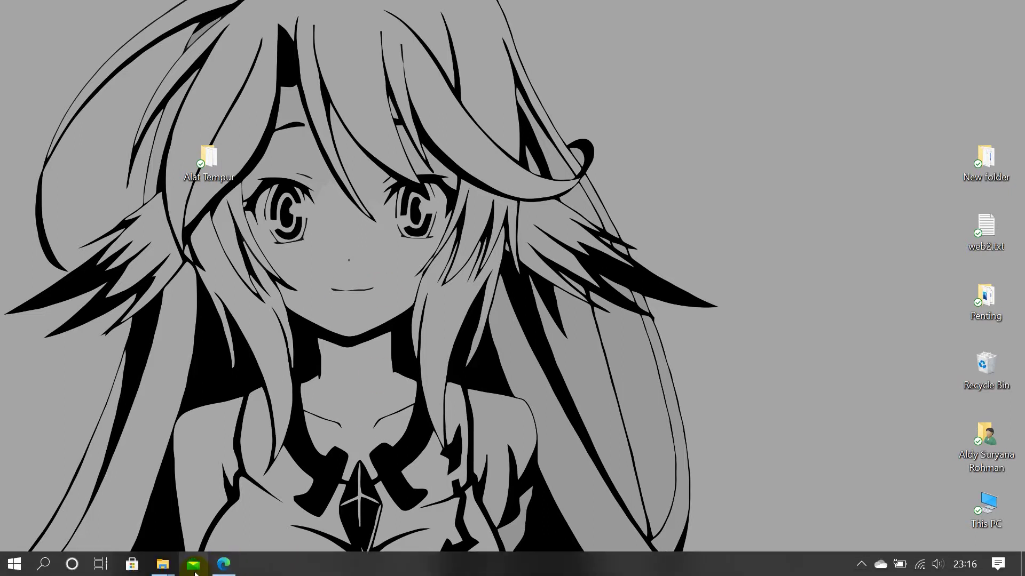
pyautogui.click(224, 565)
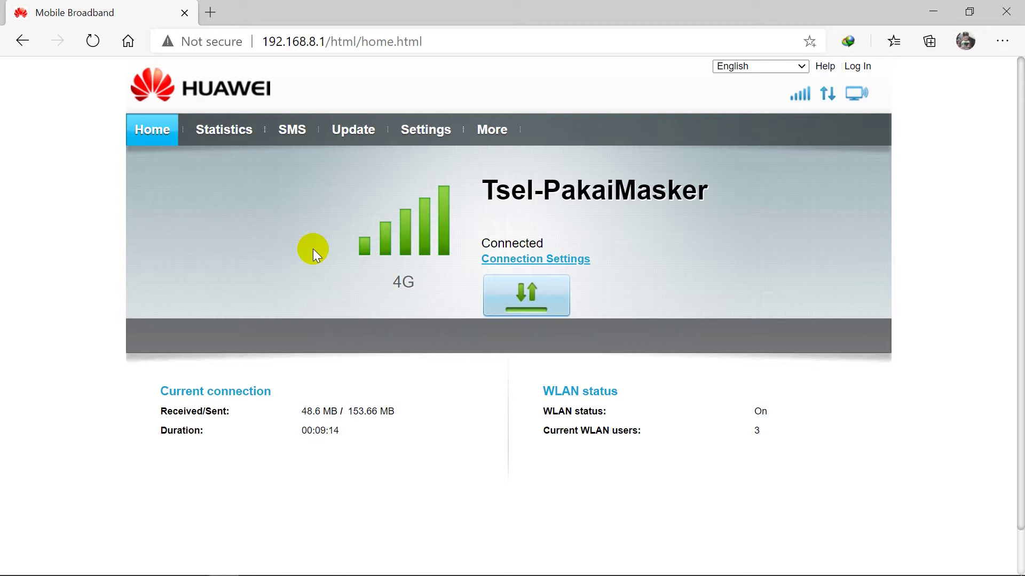
# - Minimize the browser to the desktop and refresh the desktop again
pyautogui.moveTo(449, 574)
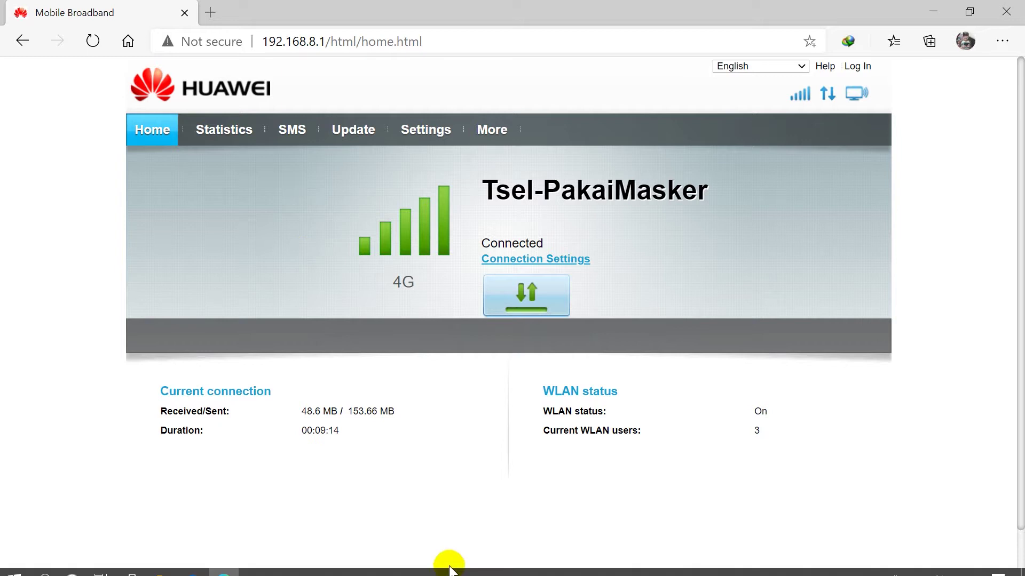
pyautogui.click(222, 570)
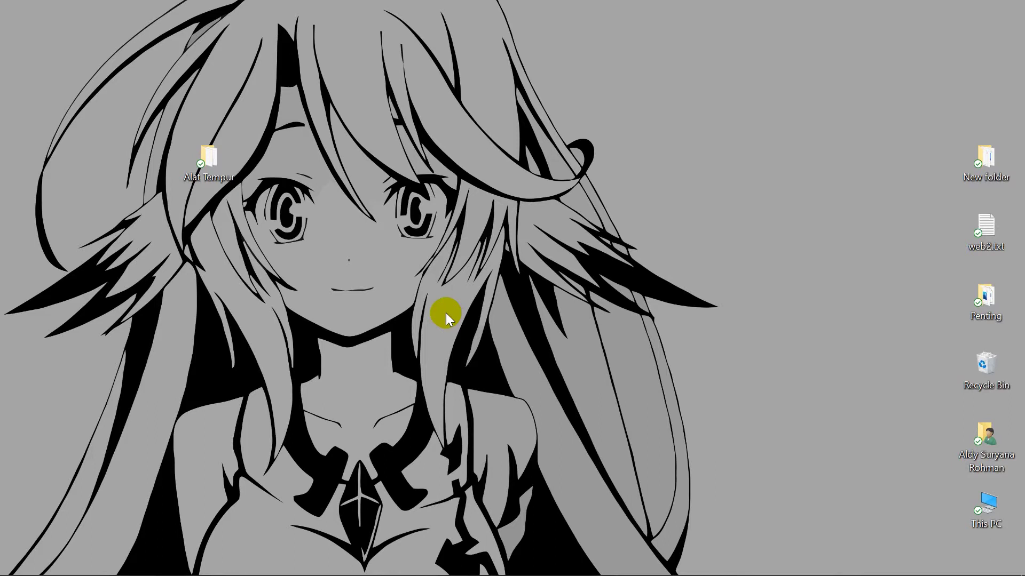
pyautogui.moveTo(416, 571)
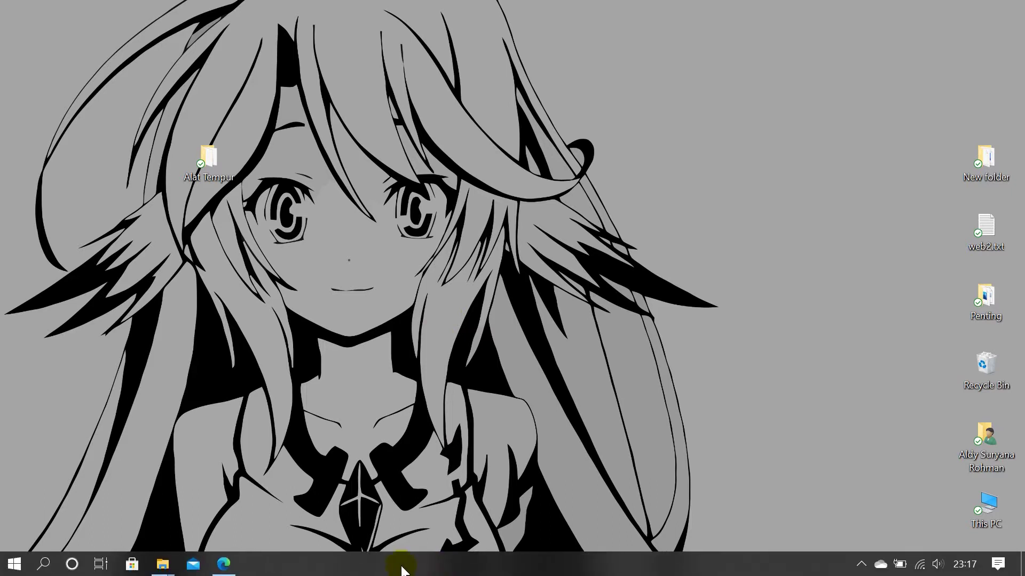
pyautogui.moveTo(233, 573)
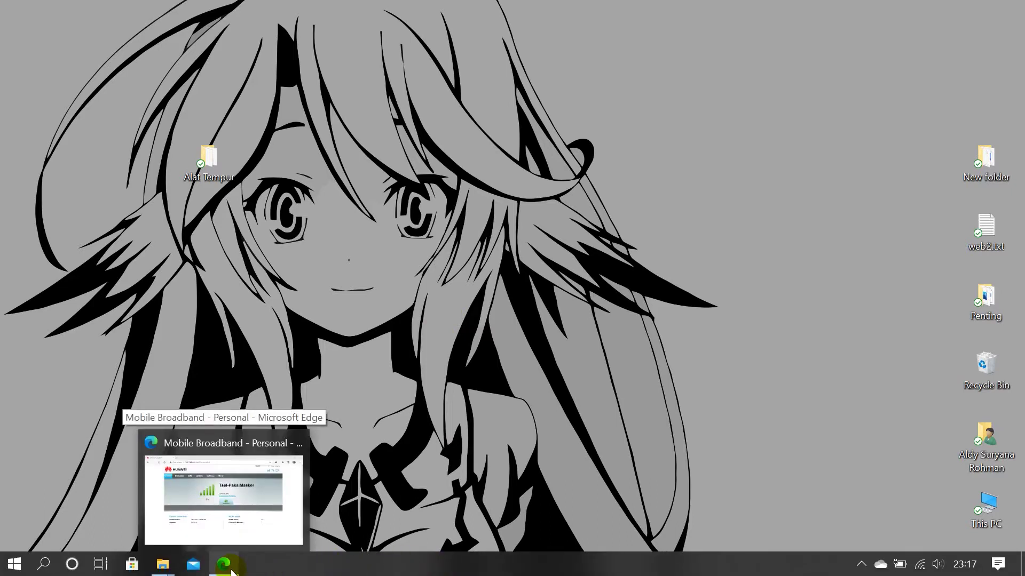
pyautogui.click(445, 269)
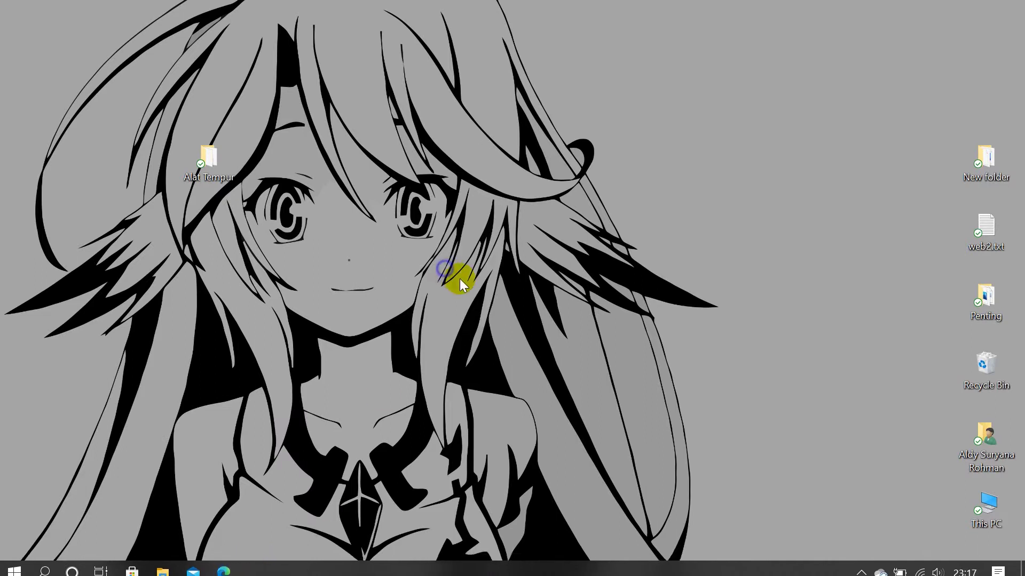
pyautogui.click(483, 316)
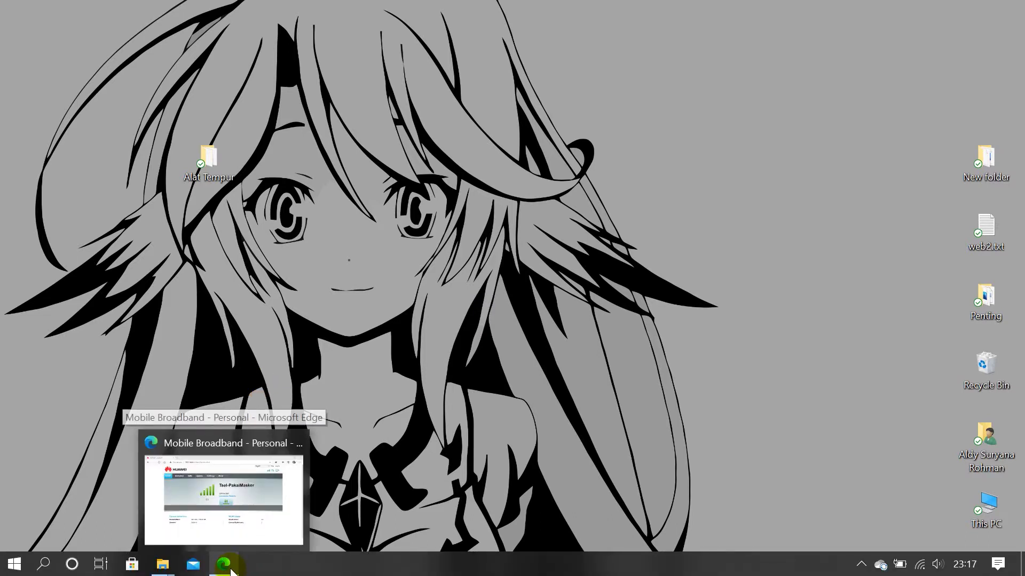
# - Restore the router page and submit the 'admin' user name with its password in the Log In dialog
pyautogui.click(230, 570)
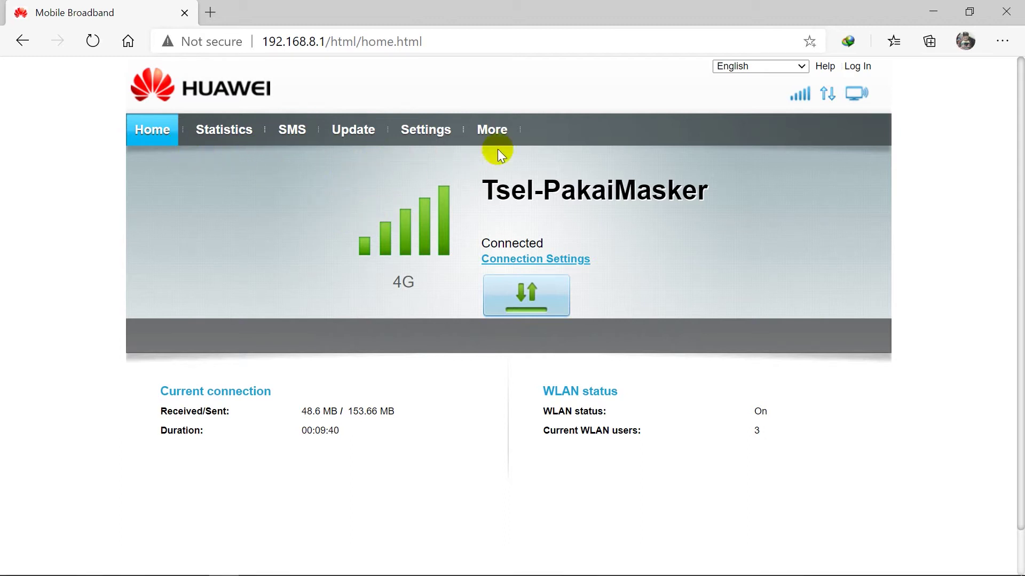
pyautogui.click(425, 130)
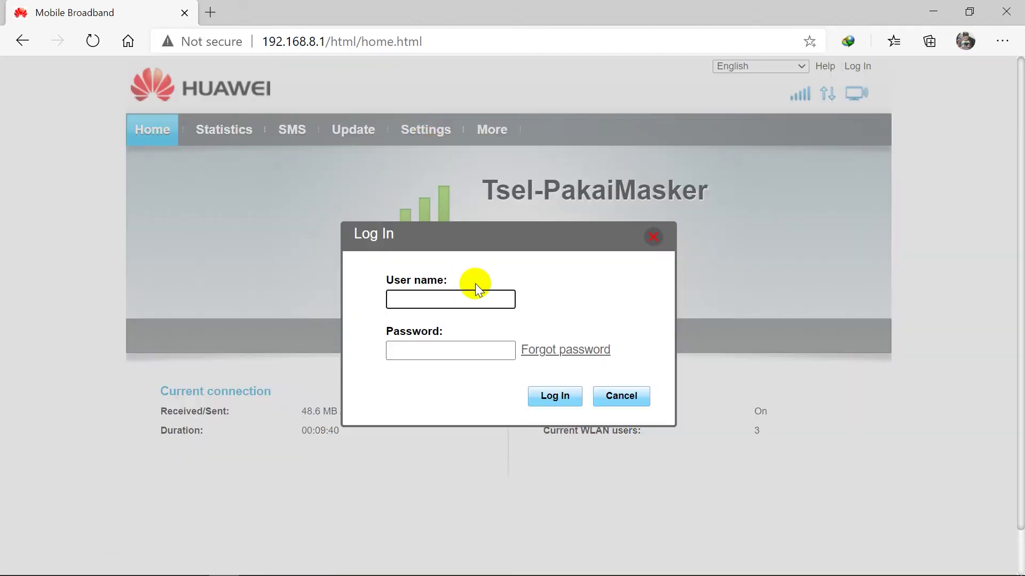
pyautogui.write('admin')
pyautogui.press('Tab')
pyautogui.write('admin')
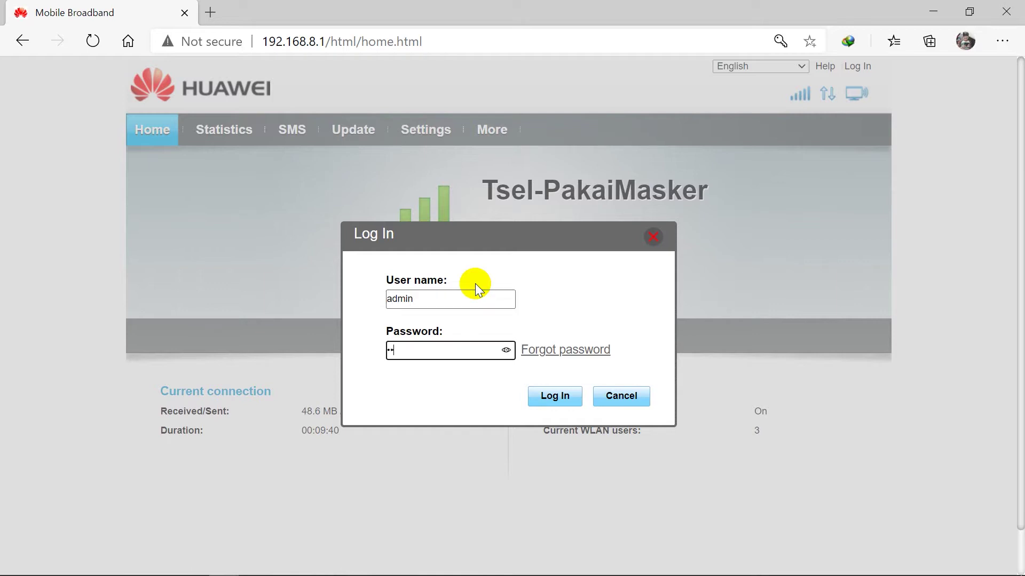
pyautogui.click(555, 396)
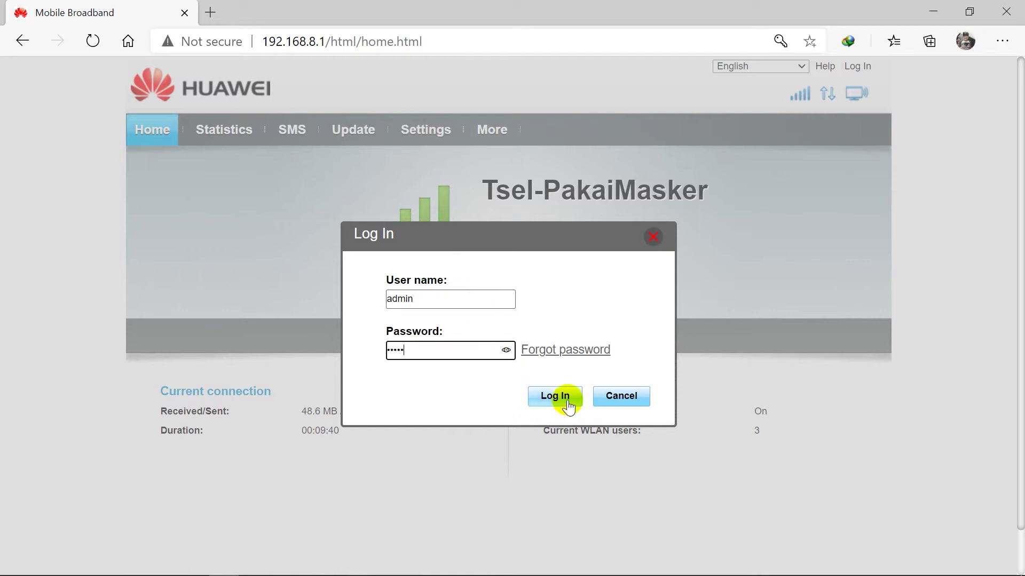
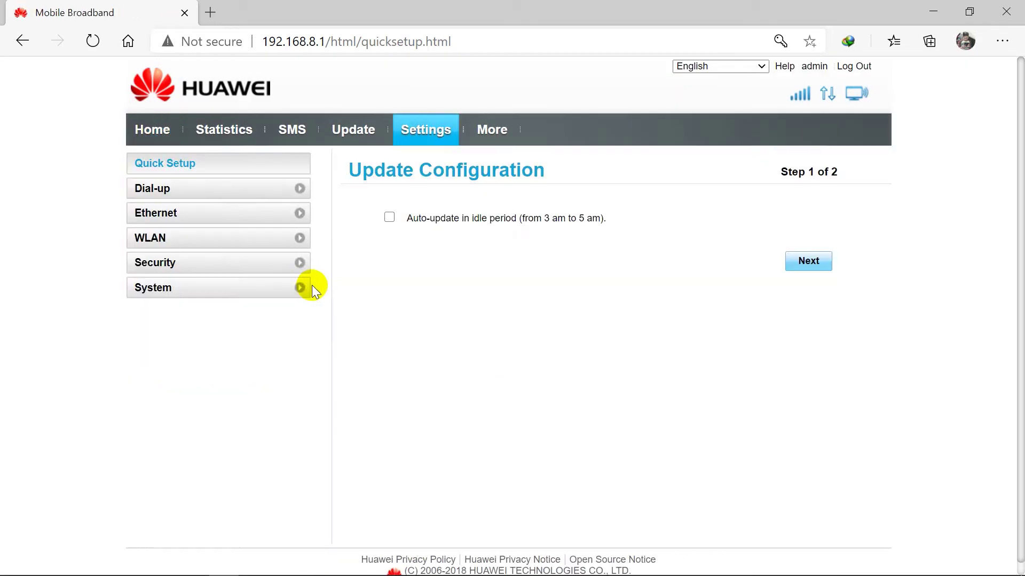
# - Check on the System > Device Information page that the software version is 21.333.01.00.00
pyautogui.click(299, 288)
pyautogui.click(194, 308)
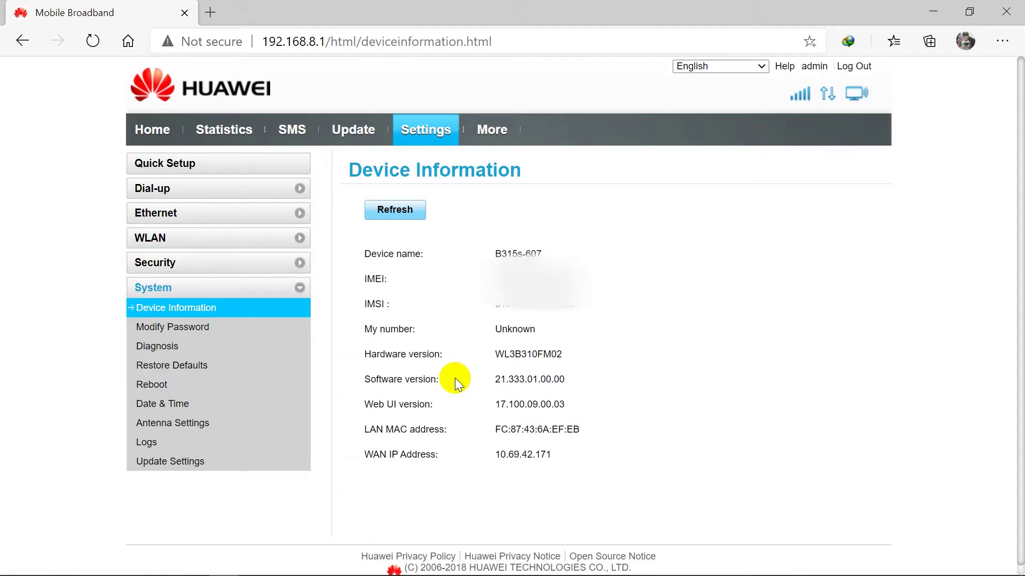
pyautogui.moveTo(567, 371); pyautogui.dragTo(497, 372)
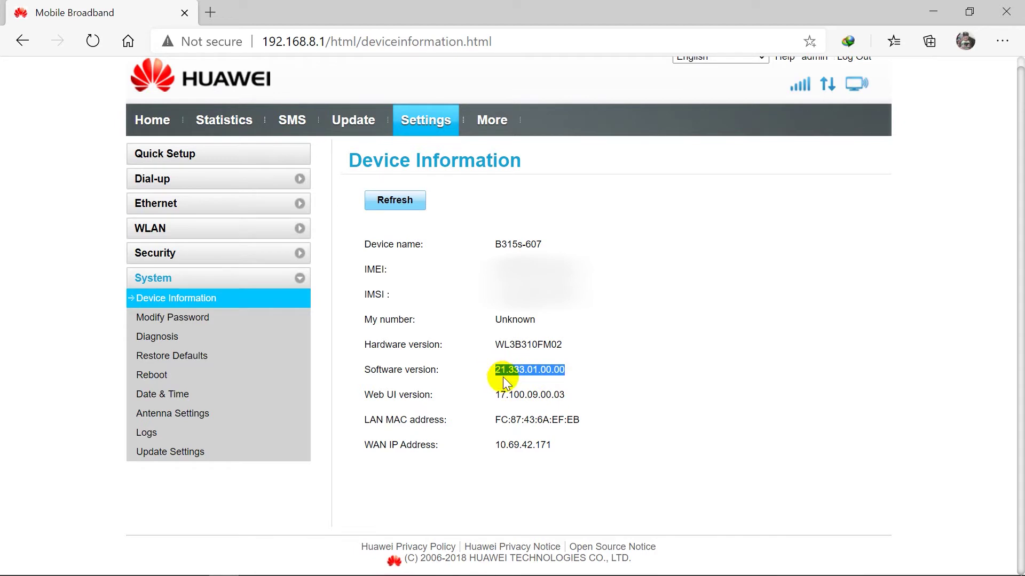
pyautogui.click(555, 368)
pyautogui.moveTo(569, 368); pyautogui.dragTo(481, 369)
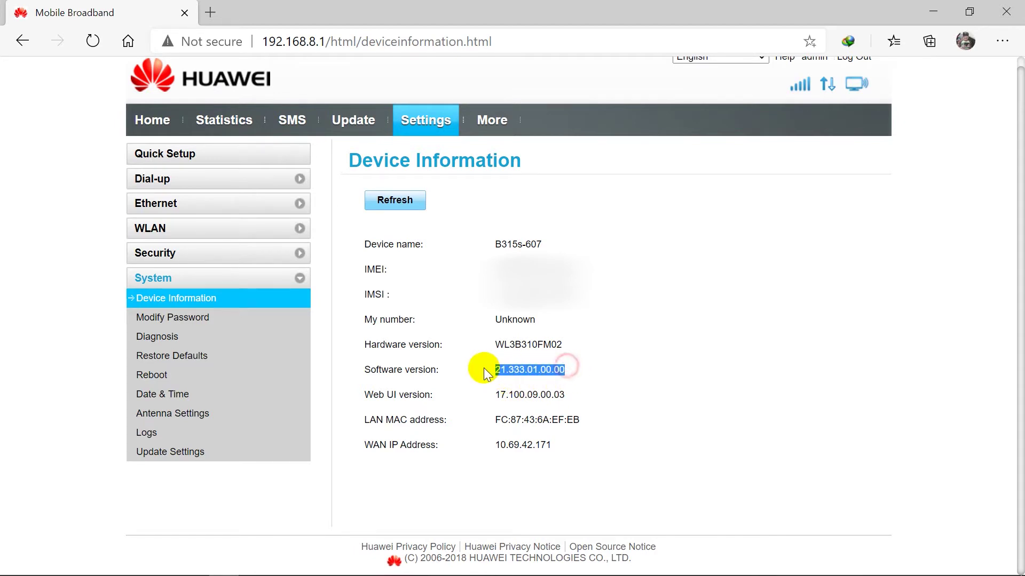
pyautogui.click(509, 369)
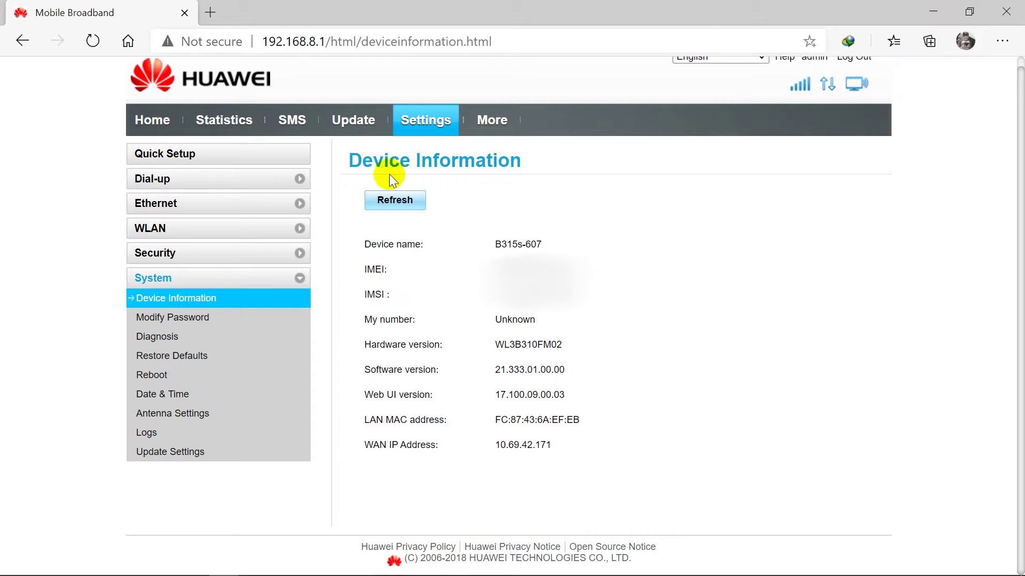
pyautogui.click(350, 129)
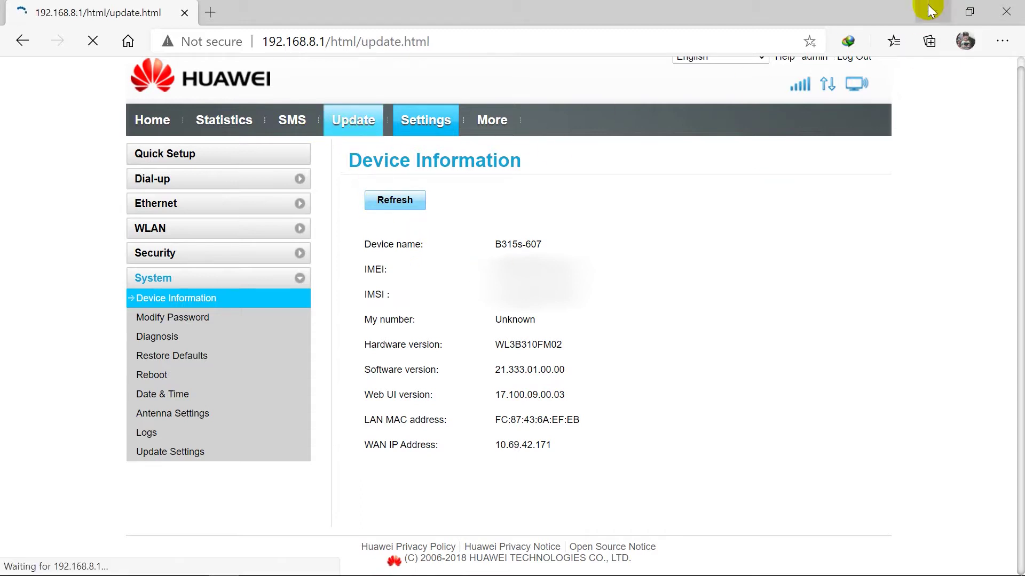
# - Open the Local Update form and browse the file picker to Desktop > Alat Tempur
pyautogui.click(226, 190)
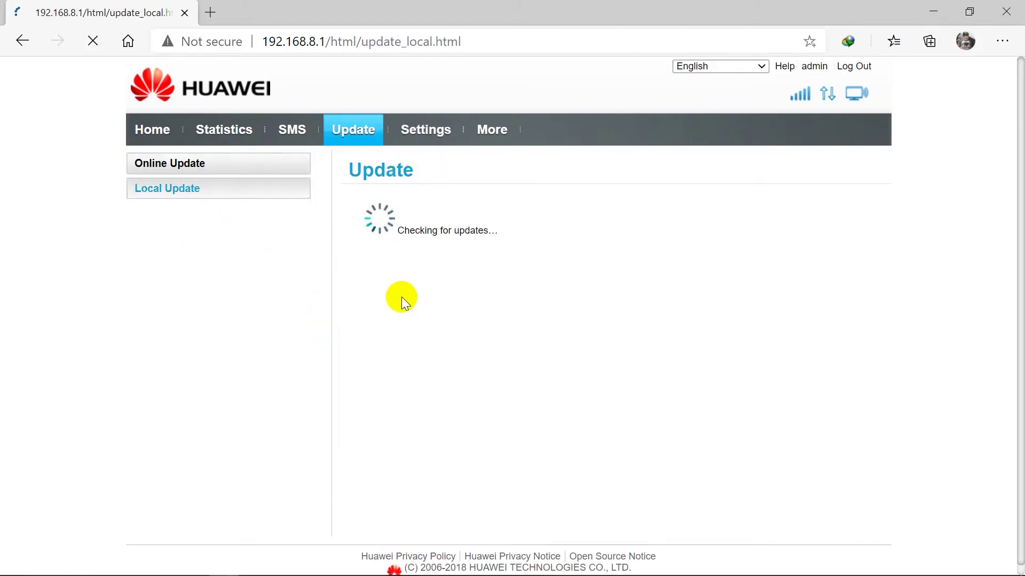
pyautogui.click(419, 226)
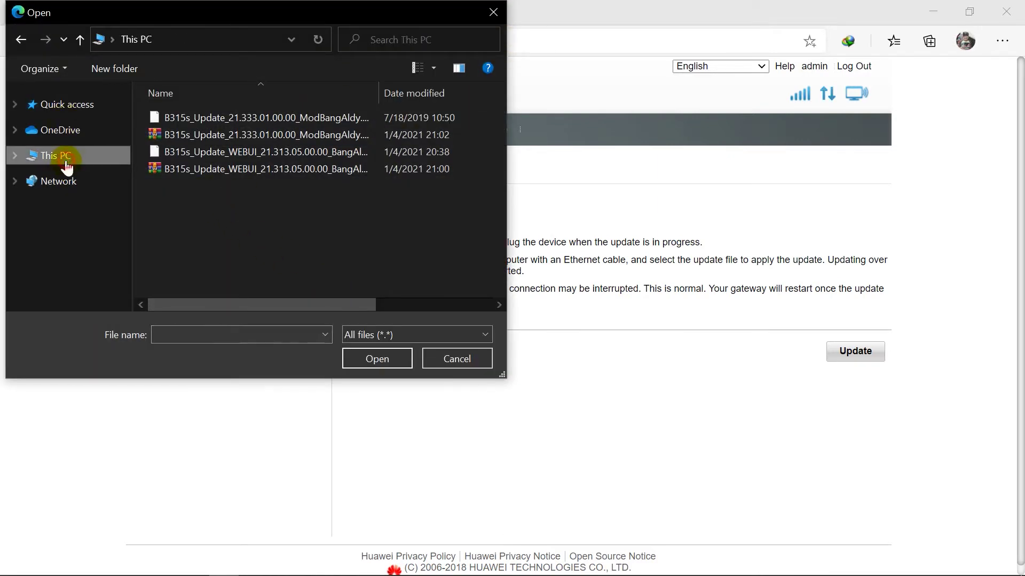
pyautogui.click(56, 155)
pyautogui.scroll(-3, 210, 160)
pyautogui.scroll(5, 149, 139)
pyautogui.doubleClick(226, 181)
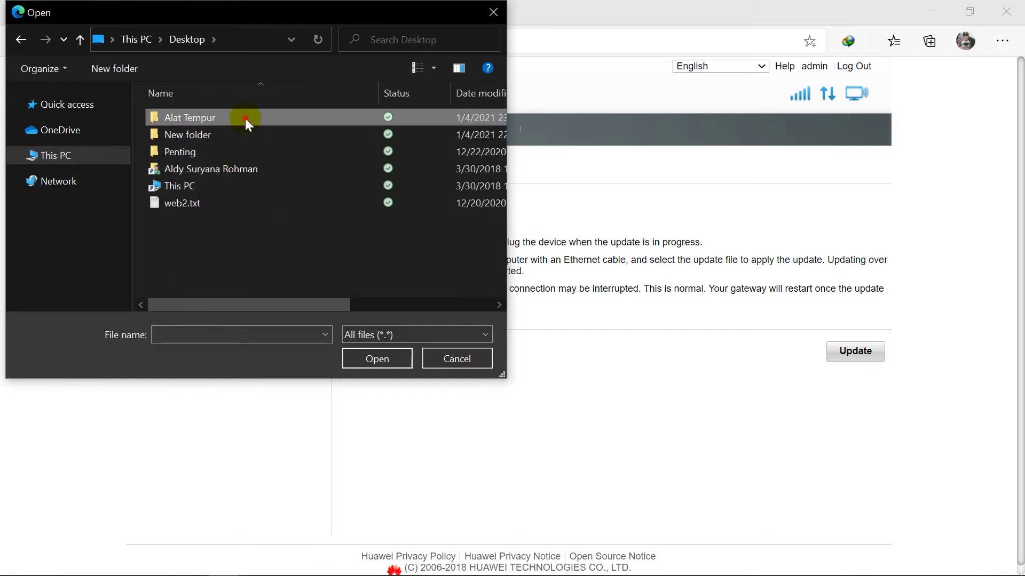
pyautogui.doubleClick(245, 117)
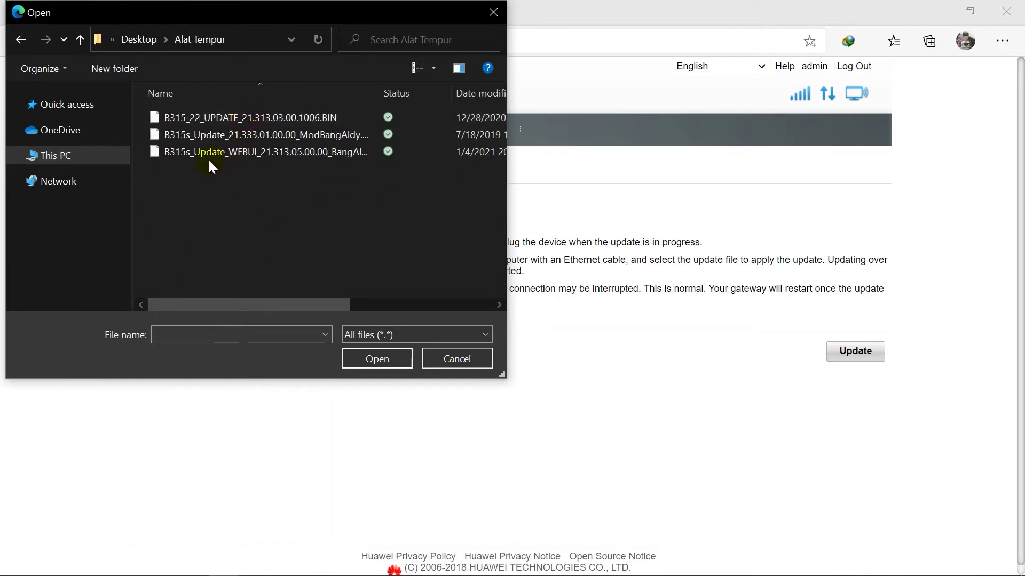
# - Look over the B315_22, modded 21.333.01.00.00 and WEBUI .bin files, then cancel without choosing
pyautogui.click(269, 118)
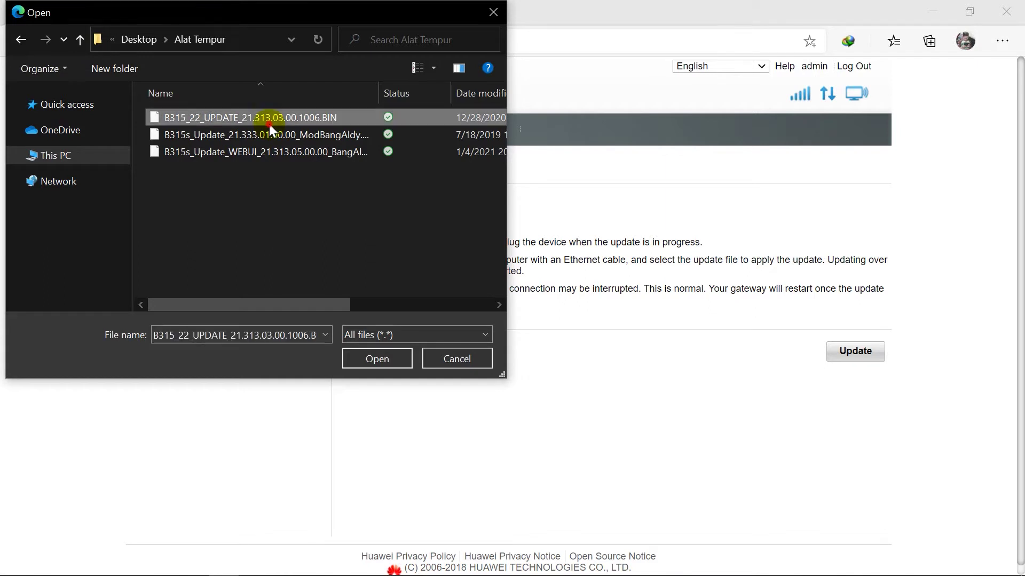
pyautogui.moveTo(439, 570)
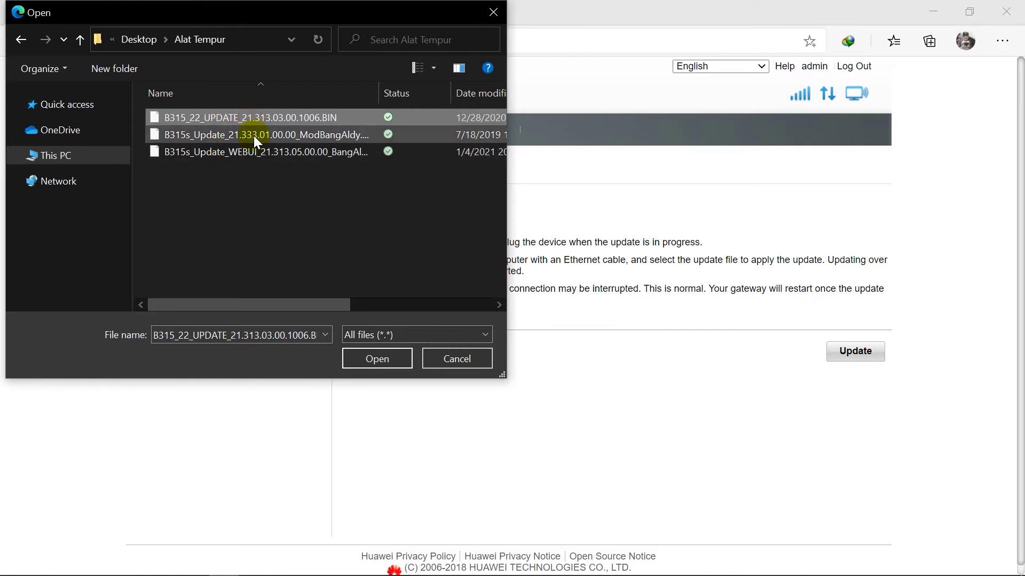
pyautogui.click(254, 136)
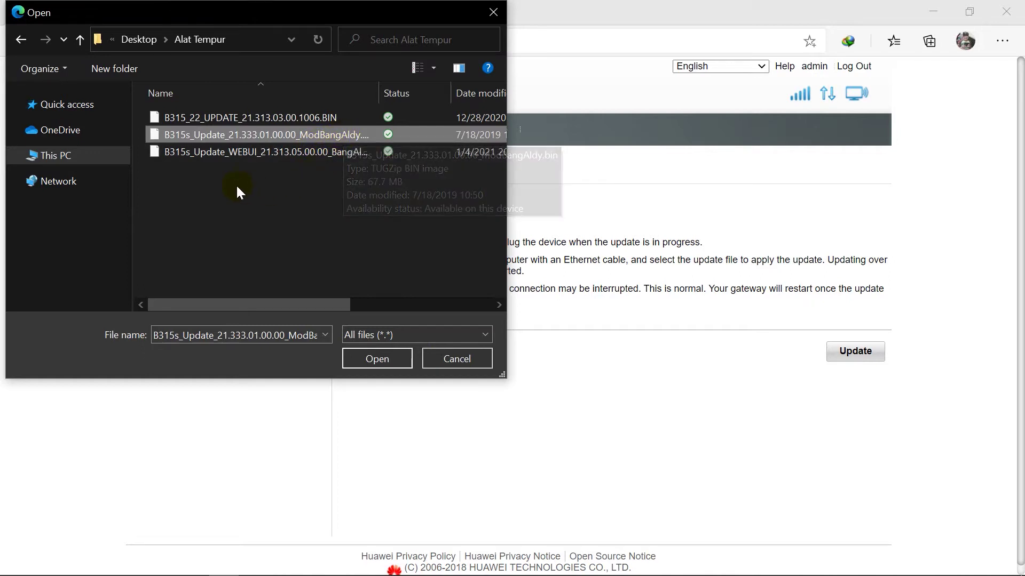
pyautogui.click(241, 153)
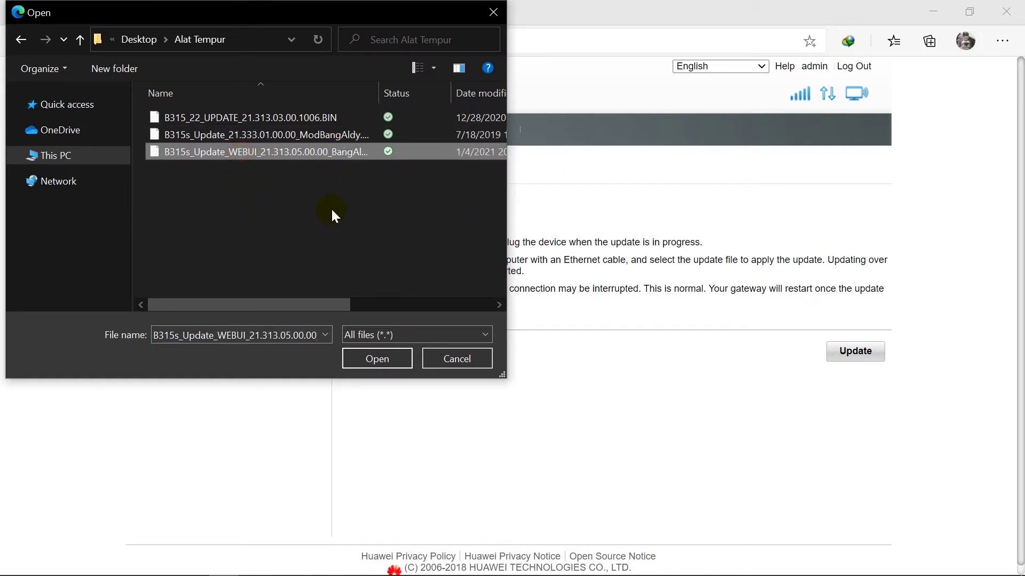
pyautogui.click(493, 14)
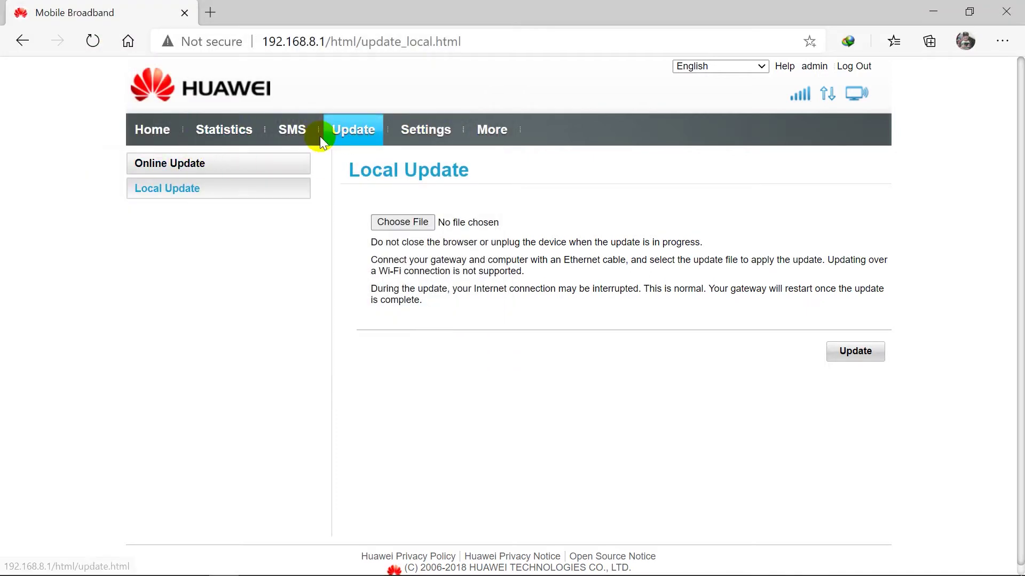
# - Recheck that Device Information shows software version 21.333.01.00.00
pyautogui.click(431, 139)
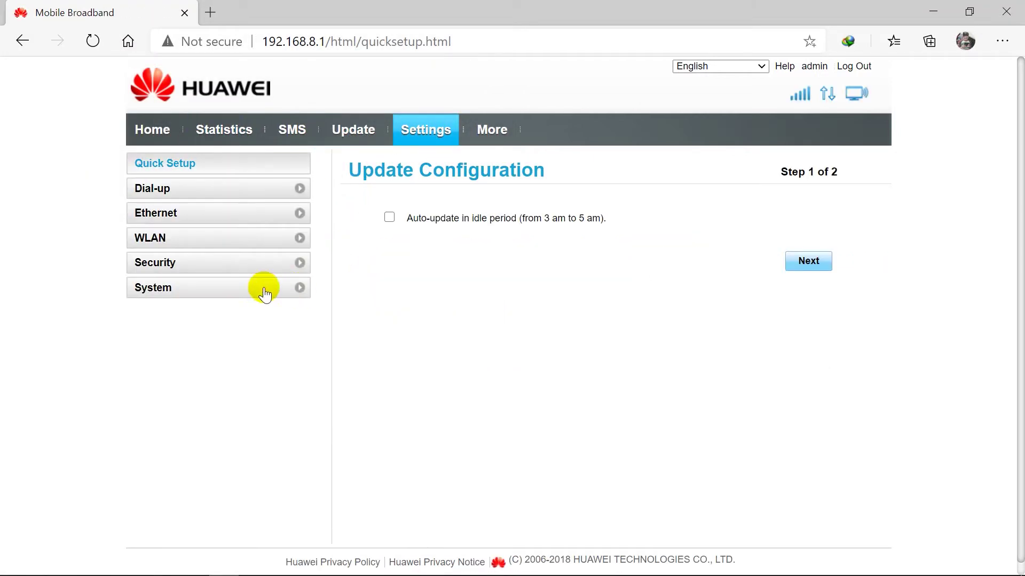
pyautogui.click(262, 287)
pyautogui.click(220, 315)
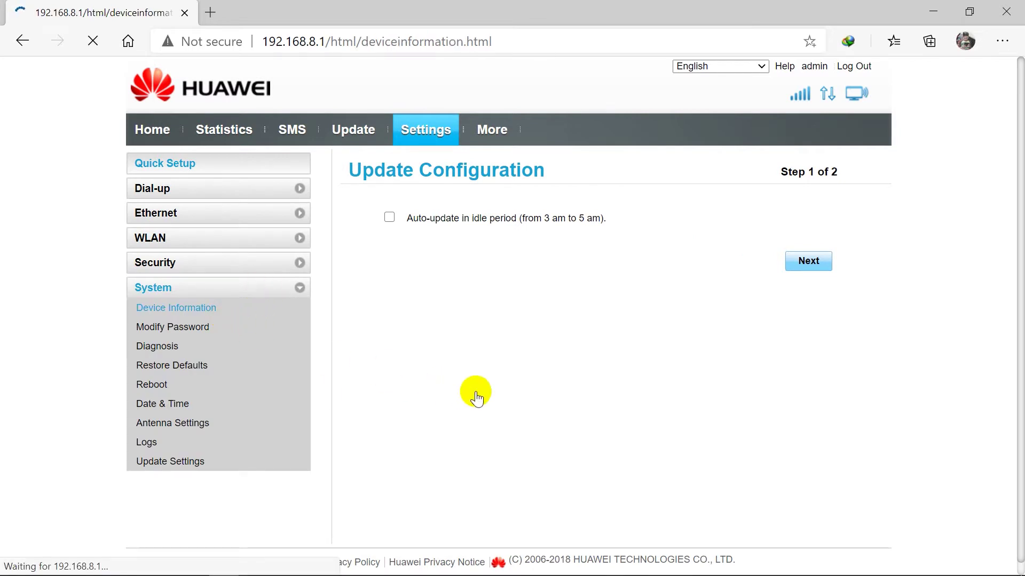
pyautogui.moveTo(590, 377); pyautogui.dragTo(496, 382)
pyautogui.click(513, 383)
pyautogui.moveTo(567, 383); pyautogui.dragTo(496, 384)
pyautogui.click(496, 384)
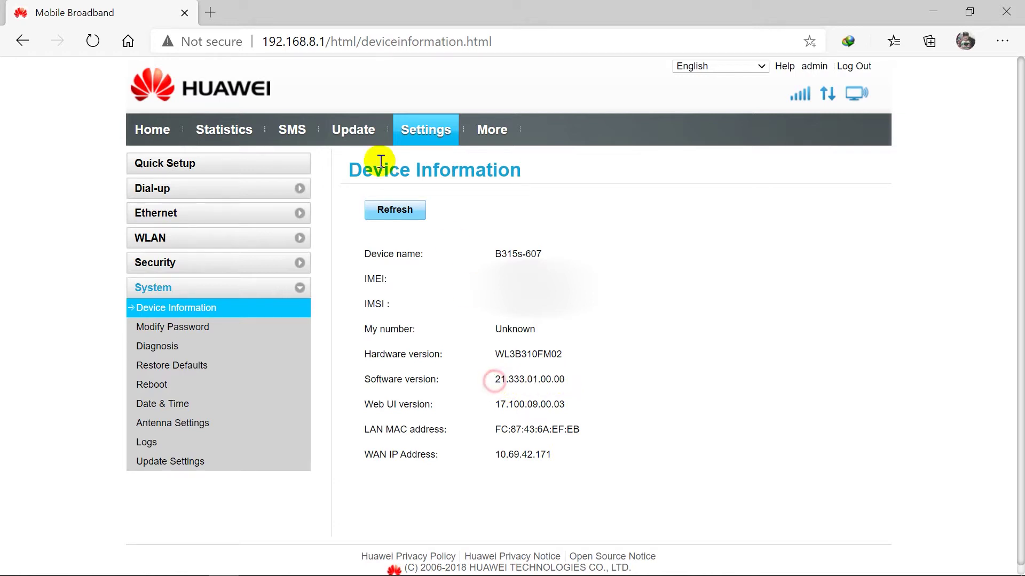
# - Open Update > Local Update and browse the file picker to Desktop > Alat Tempur
pyautogui.click(352, 130)
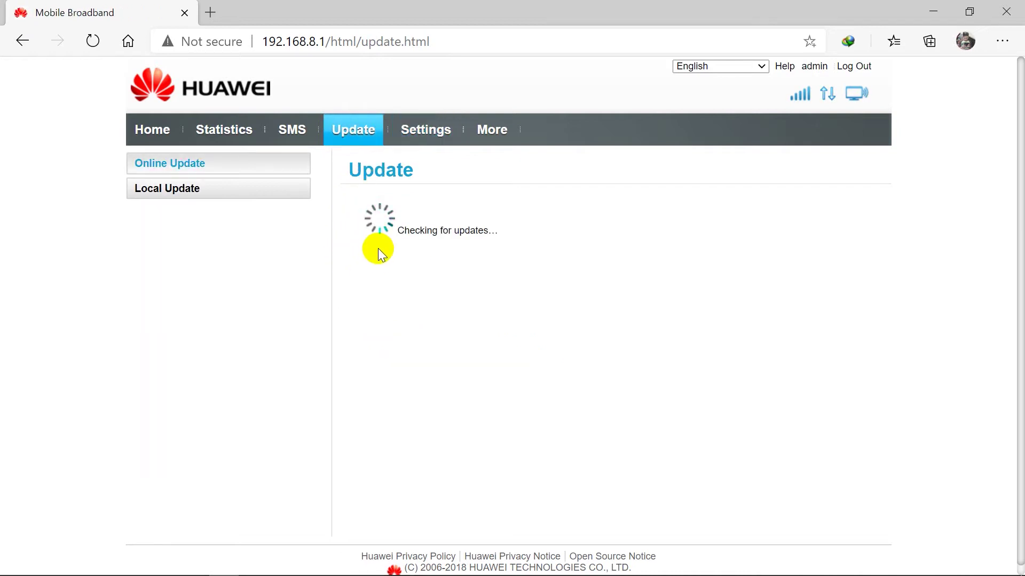
pyautogui.click(280, 198)
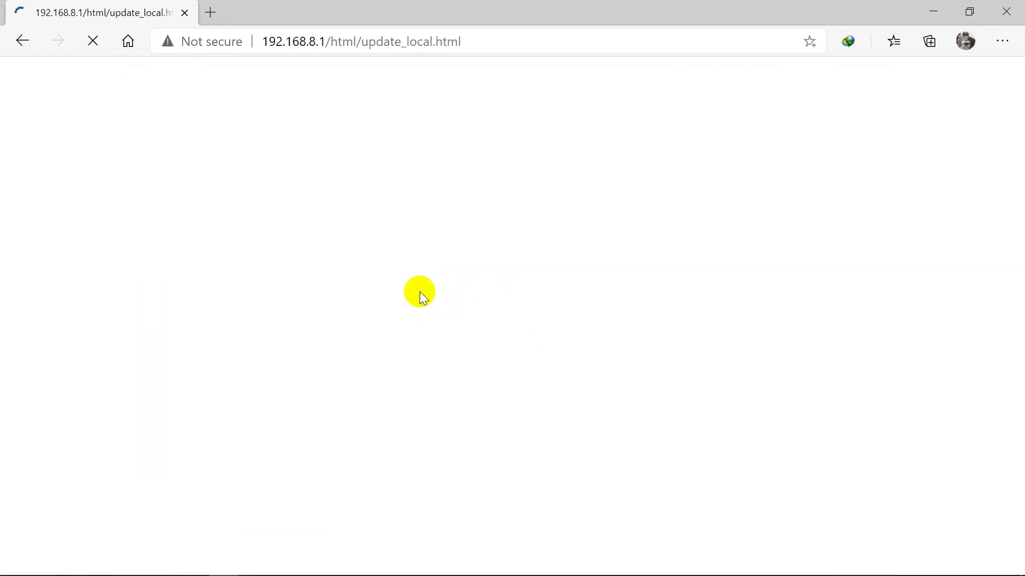
pyautogui.click(419, 225)
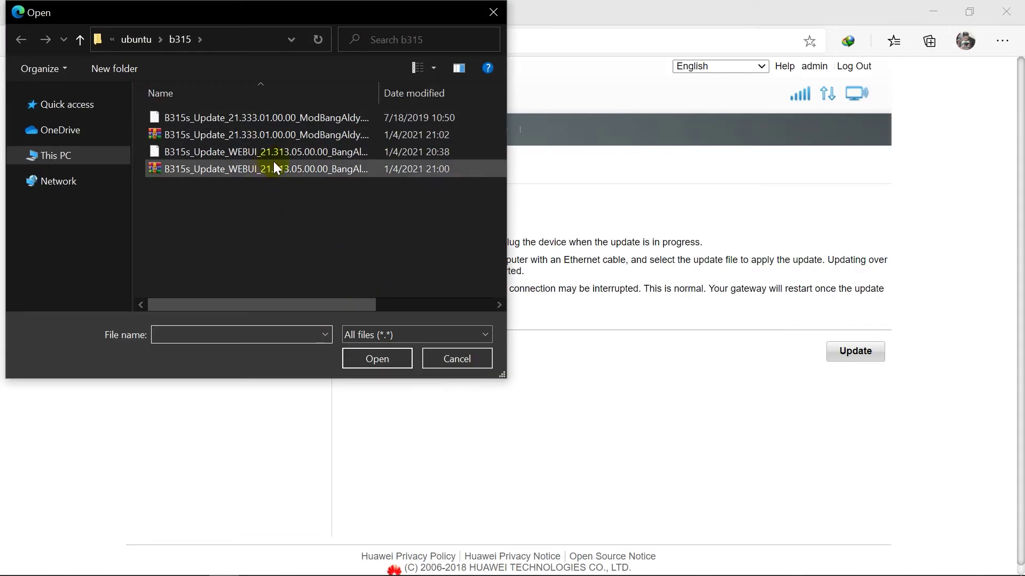
pyautogui.click(86, 158)
pyautogui.scroll(-5, 210, 153)
pyautogui.scroll(5, 216, 192)
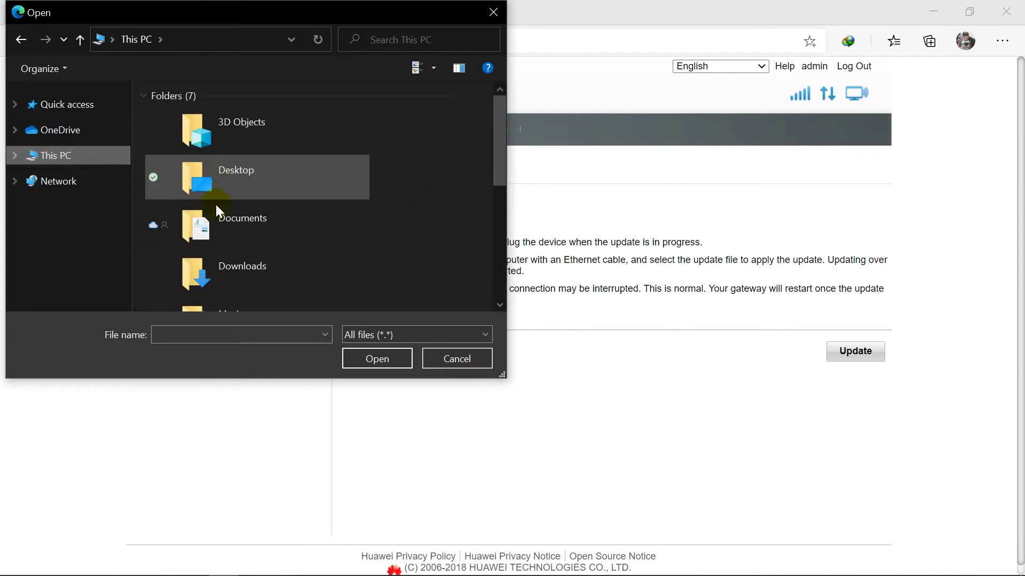
pyautogui.doubleClick(241, 172)
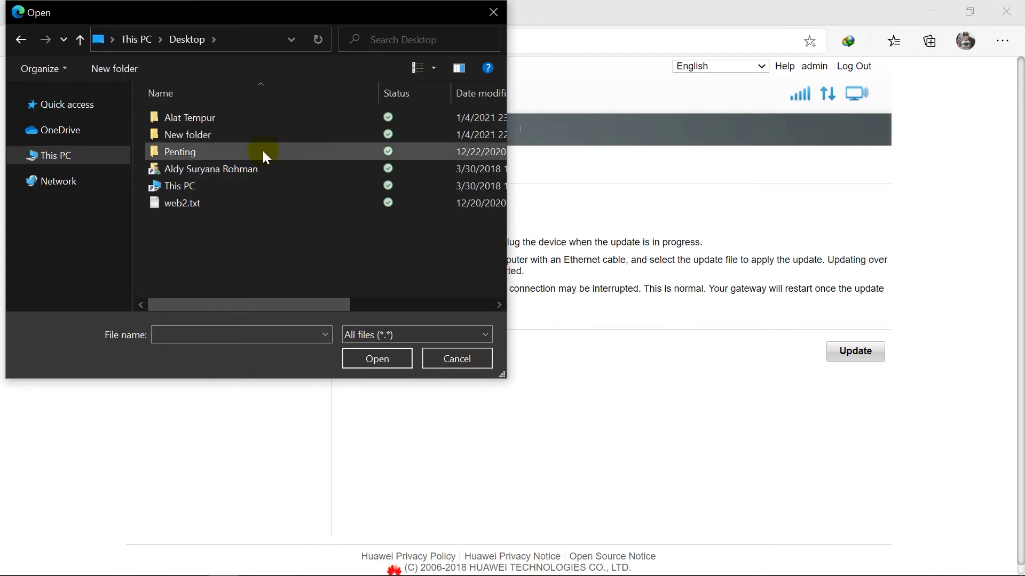
pyautogui.doubleClick(248, 118)
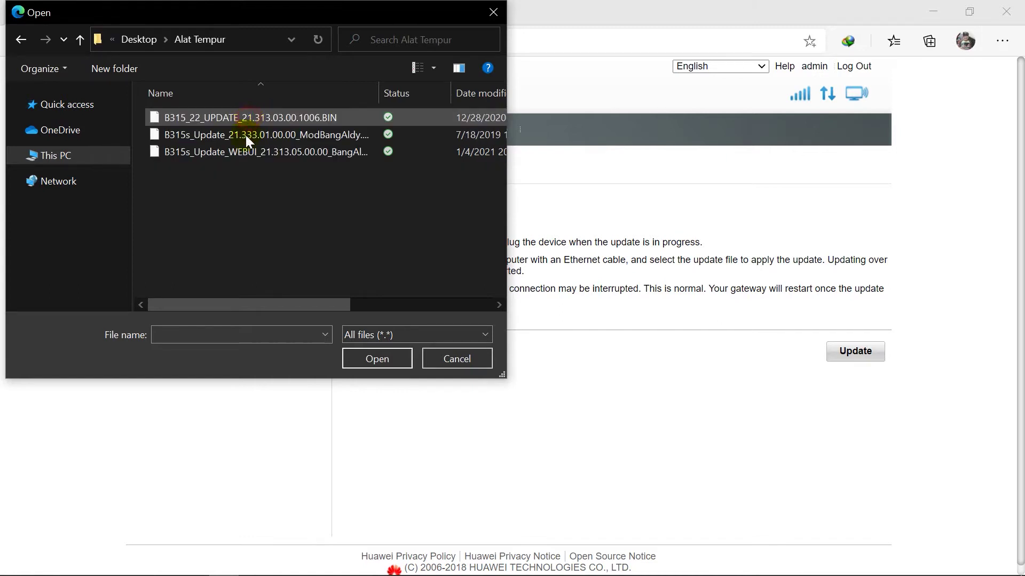
# - Choose B315s_Update_21.333.01.00.00_ModBangAldy.bin as the firmware file
pyautogui.click(289, 133)
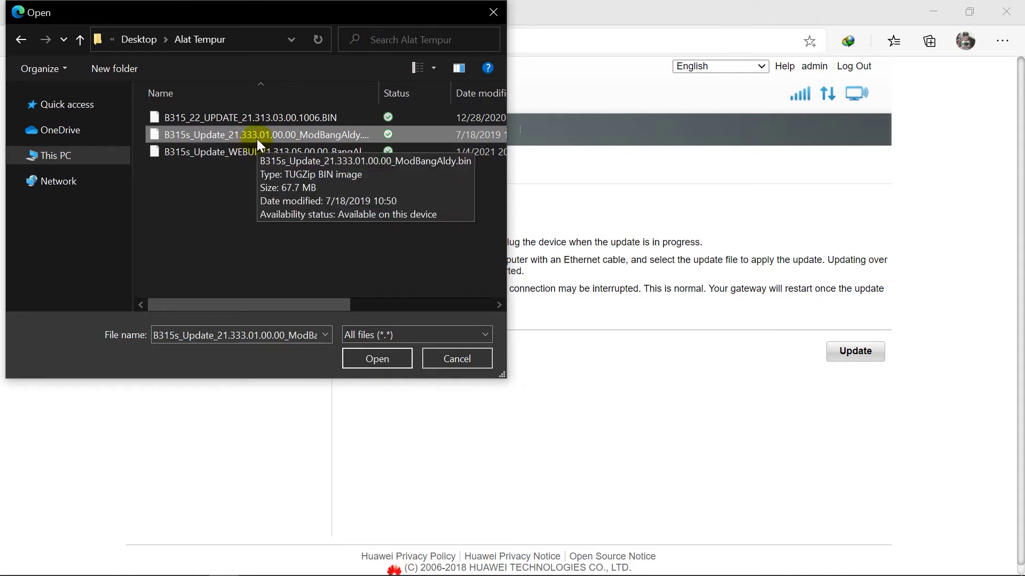
pyautogui.click(280, 114)
pyautogui.click(293, 136)
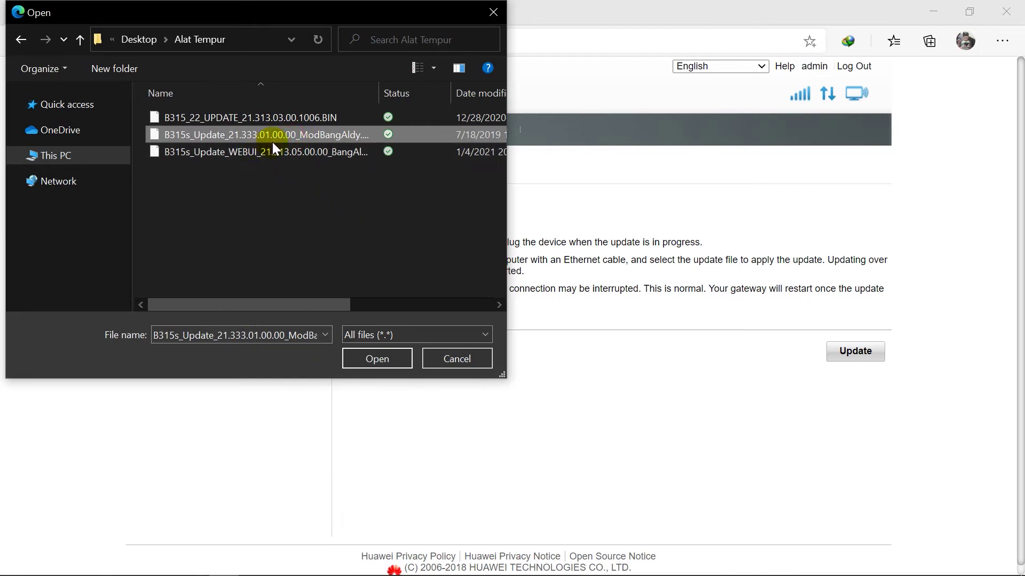
pyautogui.click(386, 360)
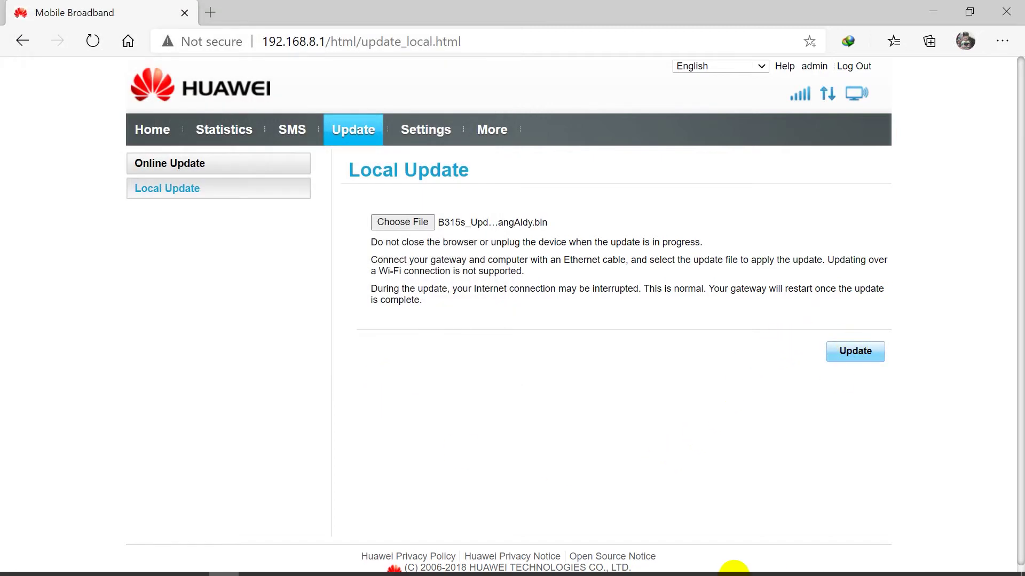
# - Confirm the Wi-Fi link to the router, then start flashing the chosen modded firmware
pyautogui.click(921, 565)
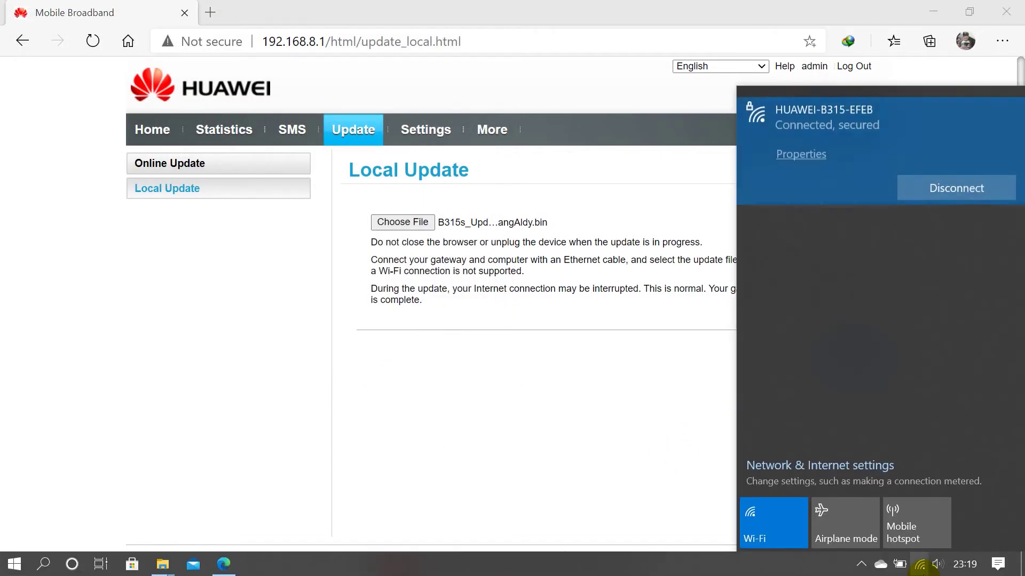
pyautogui.click(824, 562)
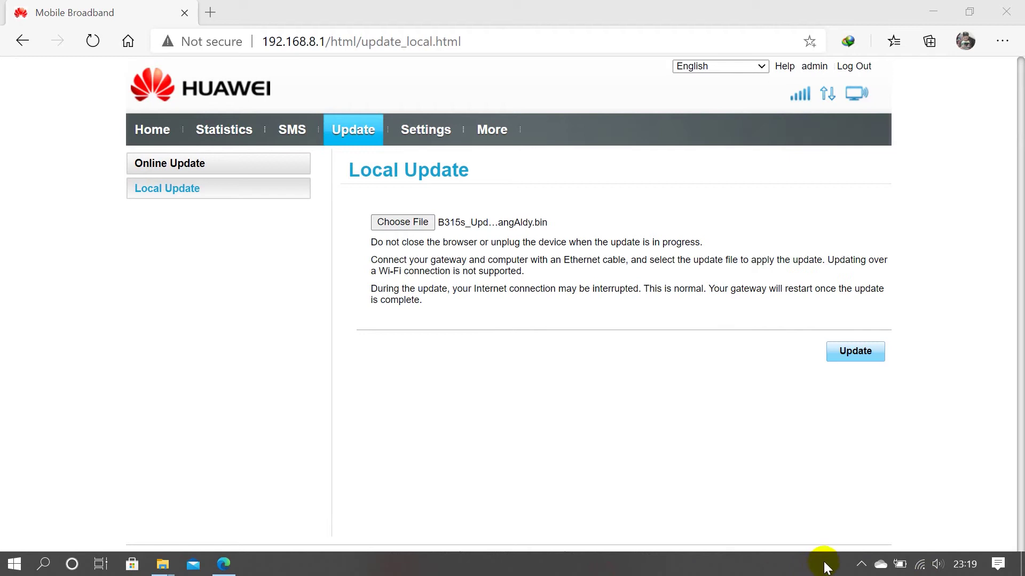
pyautogui.click(919, 569)
pyautogui.click(584, 569)
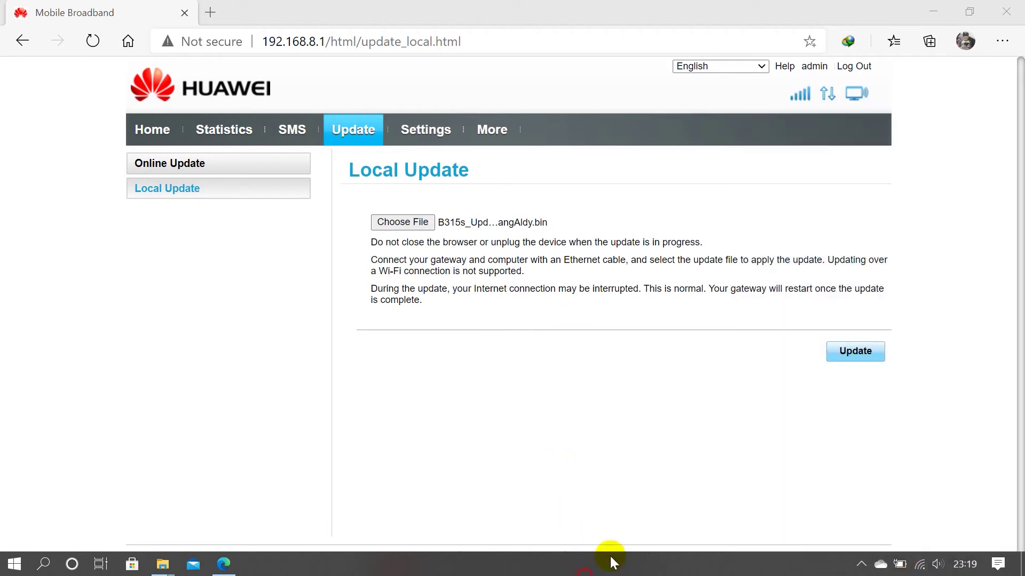
pyautogui.click(852, 359)
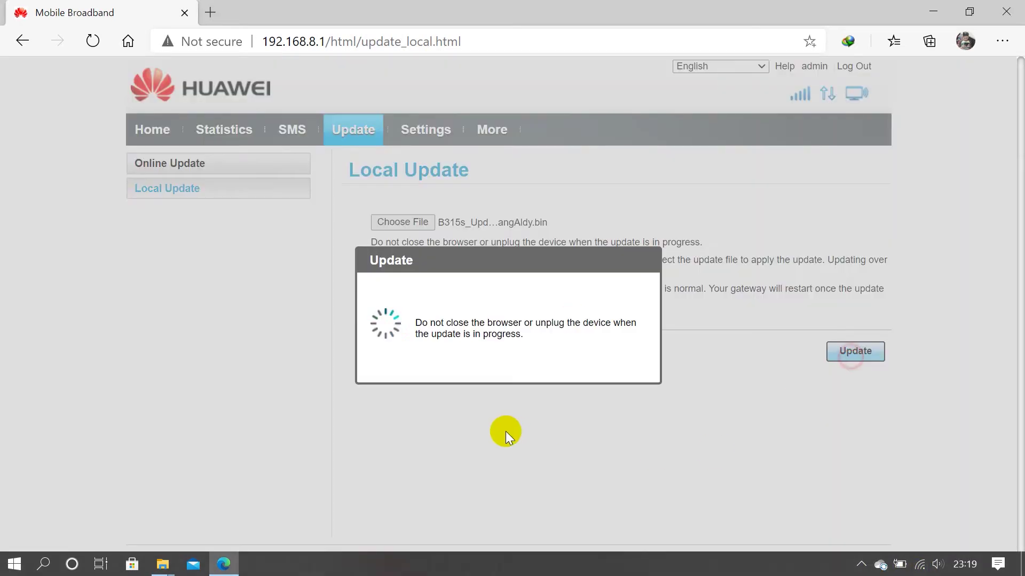
pyautogui.click(920, 566)
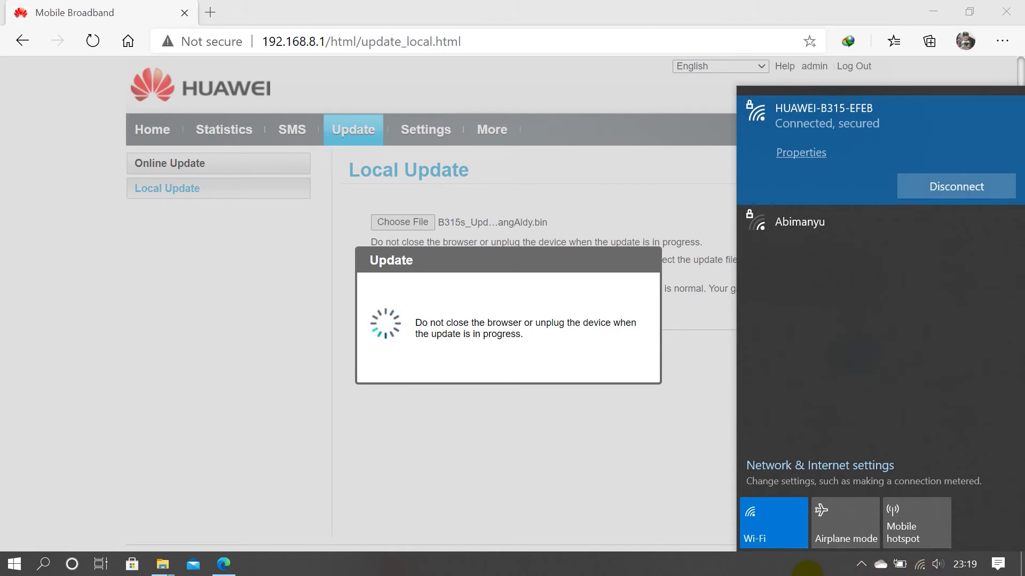
# - Dismiss the network flyout and wait while the firmware upload sits at 0%
pyautogui.click(359, 498)
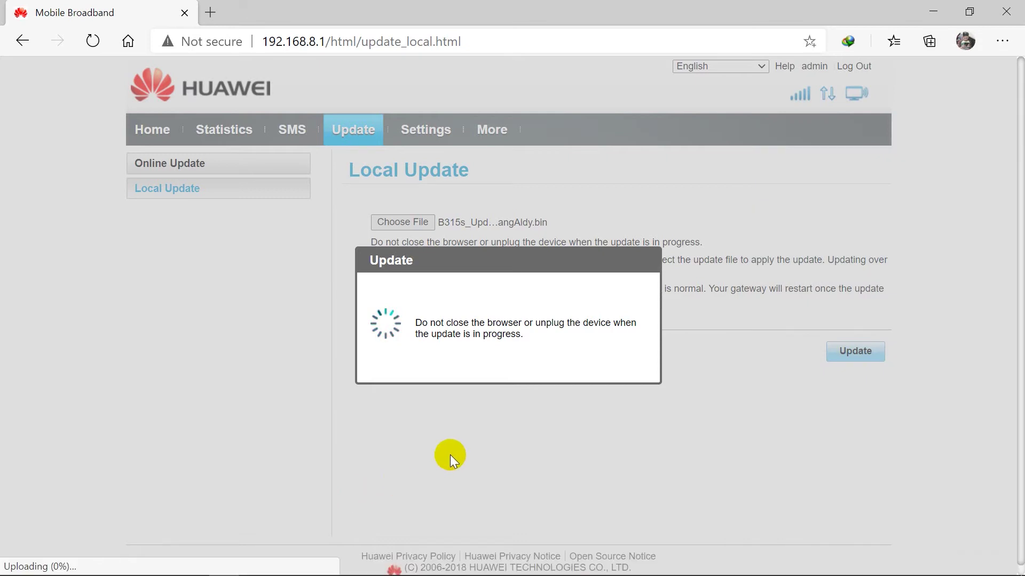
pyautogui.moveTo(471, 571)
pyautogui.moveTo(937, 570)
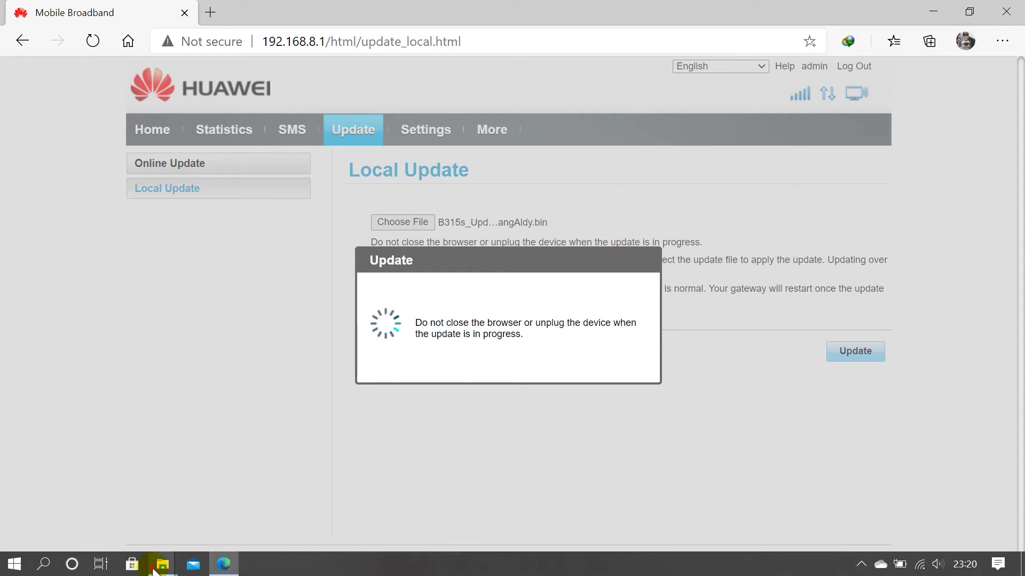
# - In the Alat Tempur folder, compare the sizes of the modded and WEBUI firmware files
pyautogui.moveTo(162, 563)
pyautogui.click(229, 508)
pyautogui.click(278, 222)
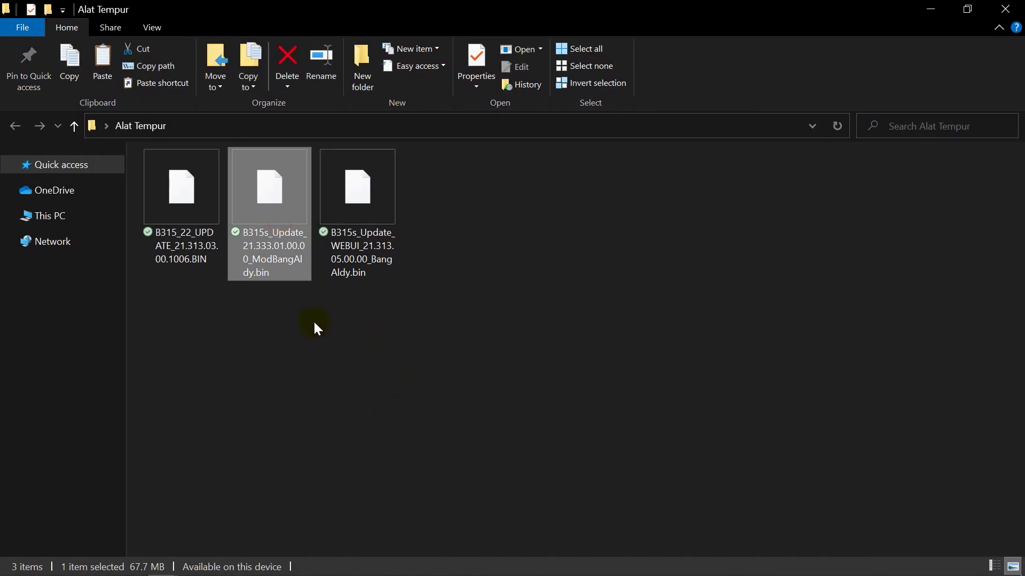
pyautogui.click(371, 272)
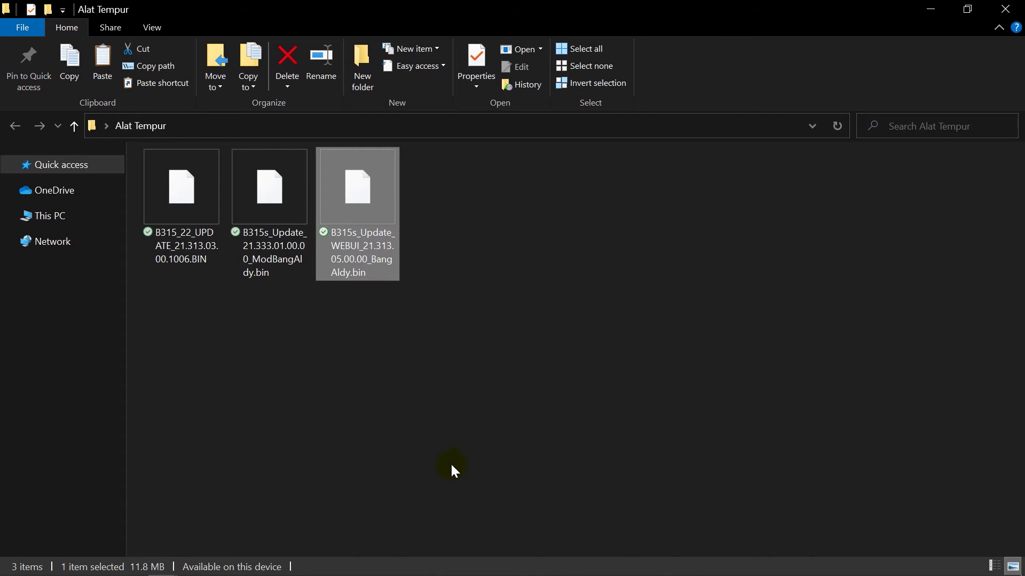
pyautogui.click(278, 274)
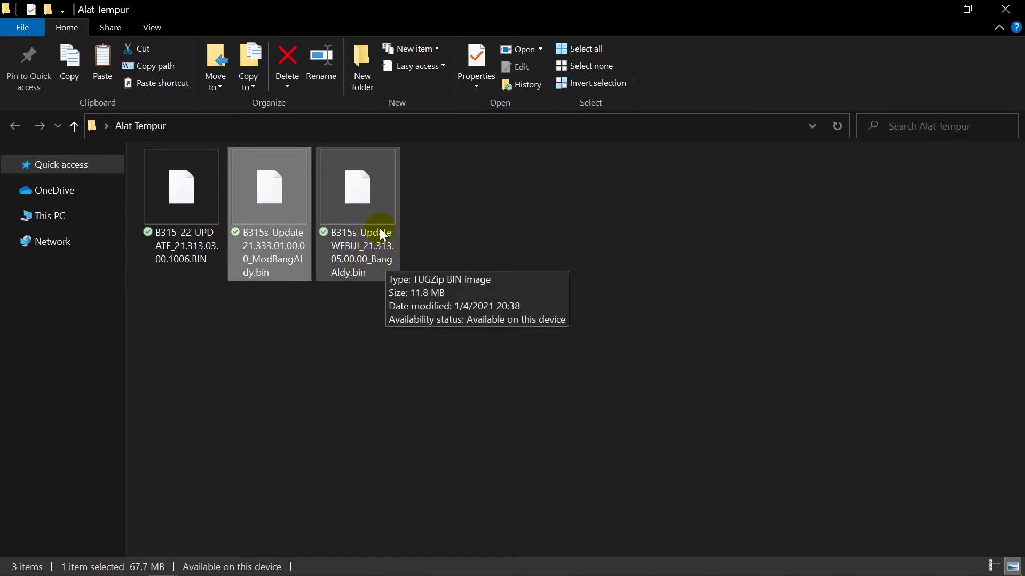
pyautogui.click(352, 229)
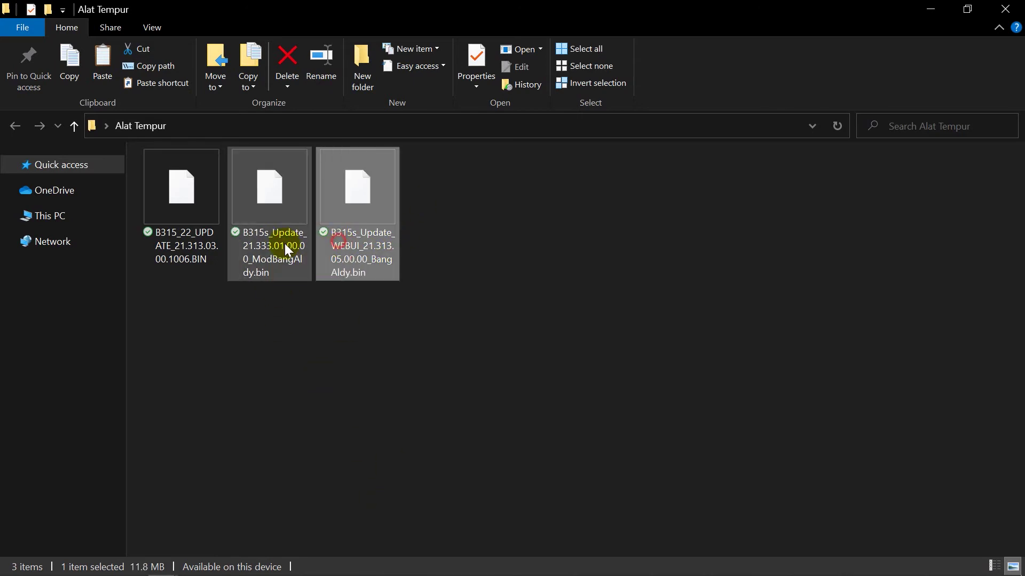
pyautogui.moveTo(409, 354); pyautogui.dragTo(302, 275)
pyautogui.click(310, 373)
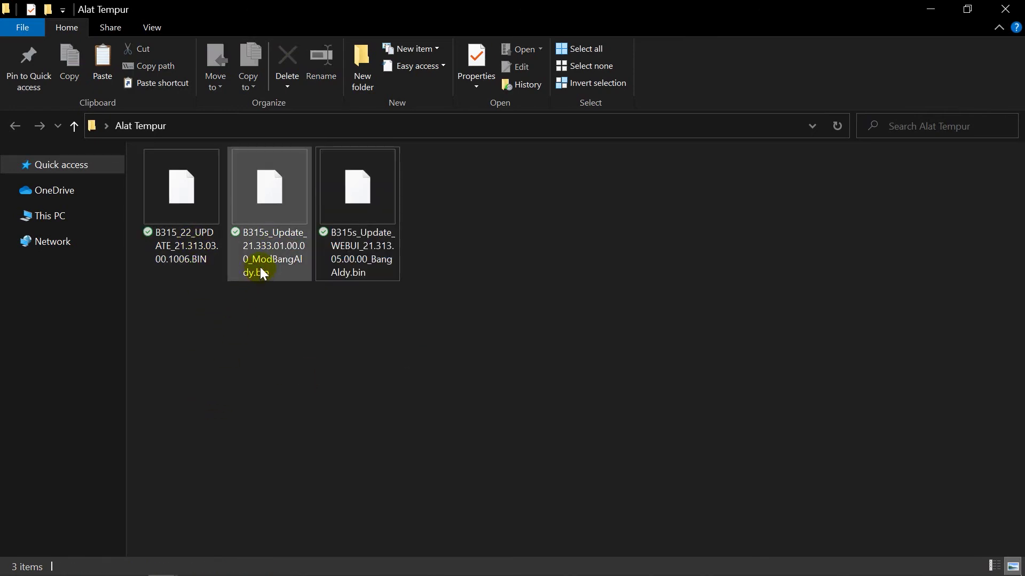
# - Select the original B315_22, modded and WEBUI .bin files in turn to compare them
pyautogui.click(185, 250)
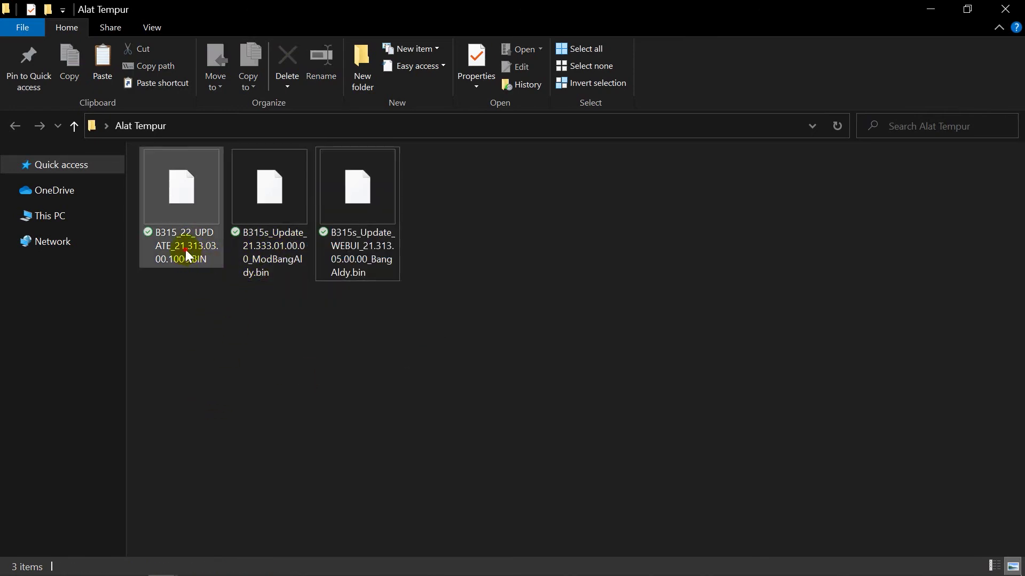
pyautogui.moveTo(388, 572)
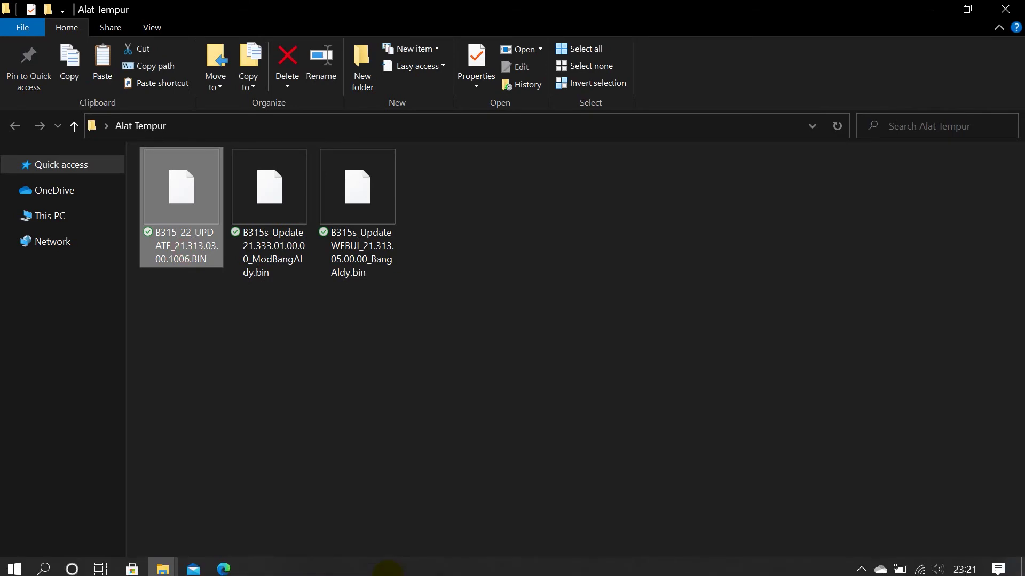
pyautogui.click(288, 259)
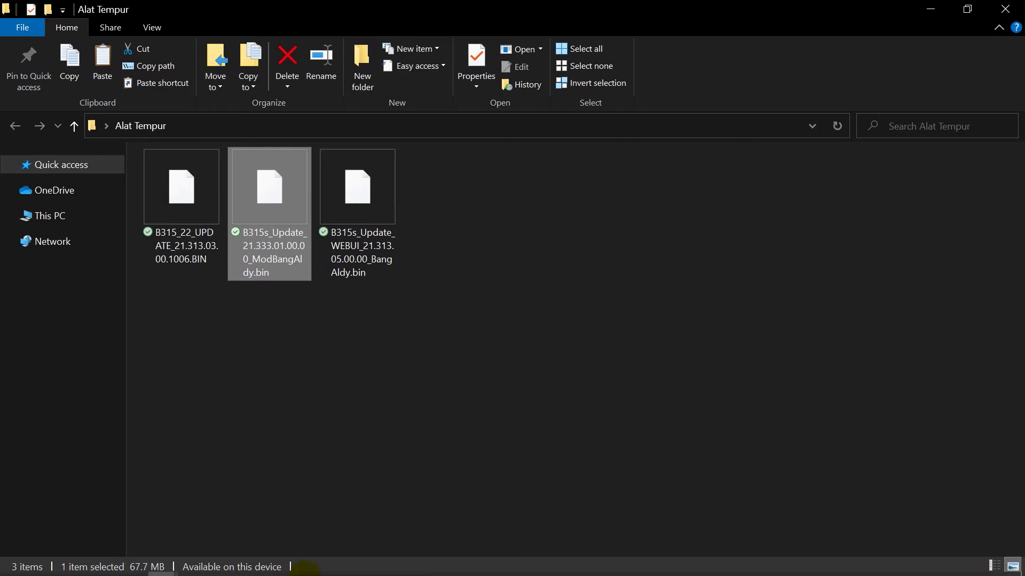
pyautogui.moveTo(251, 571)
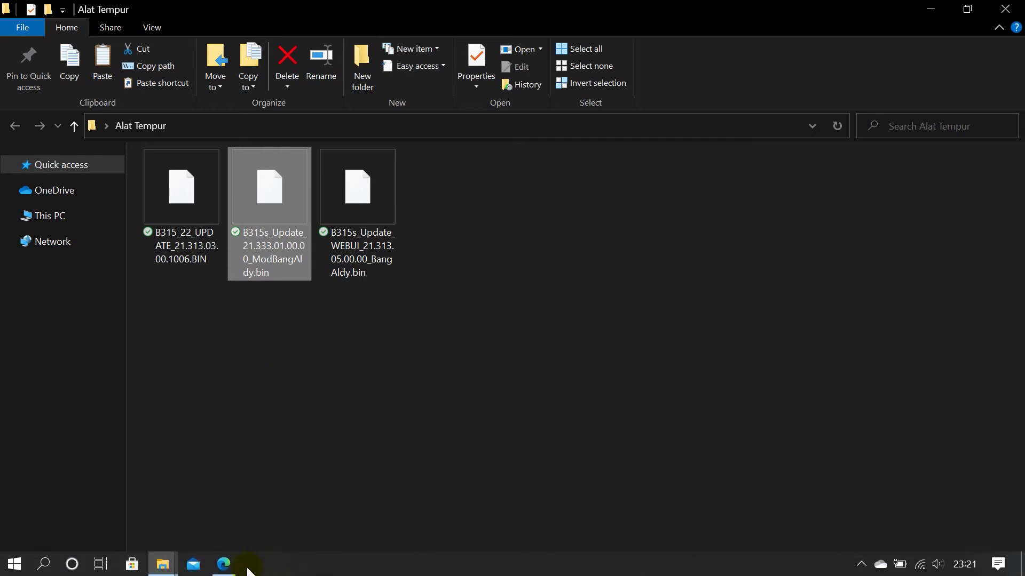
pyautogui.click(194, 250)
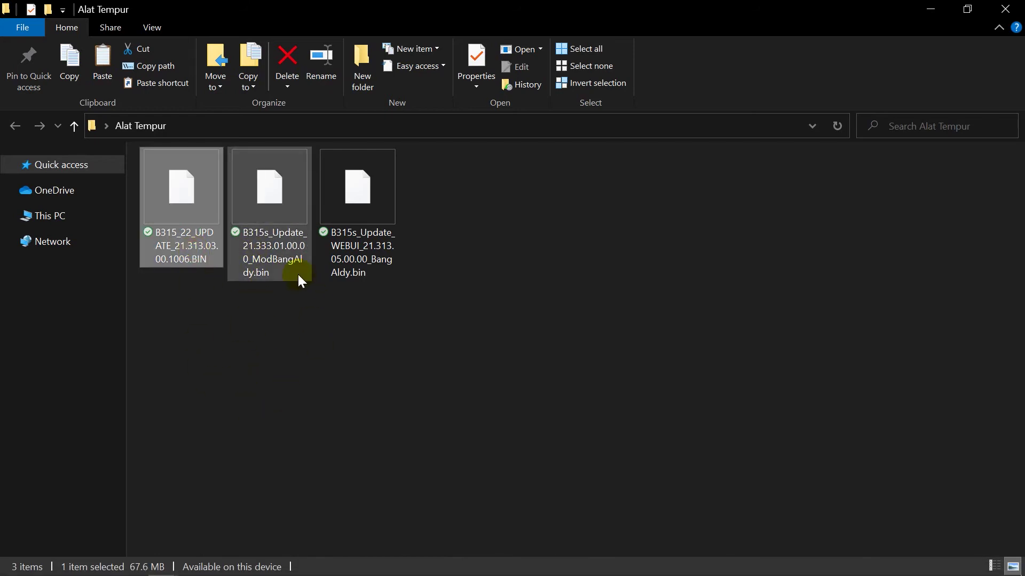
pyautogui.click(267, 247)
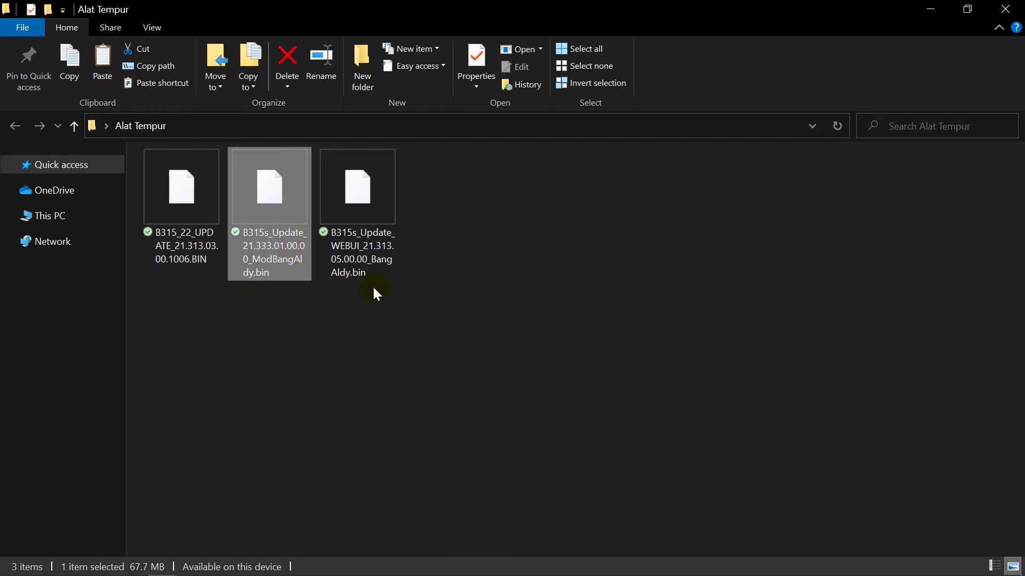
pyautogui.click(363, 258)
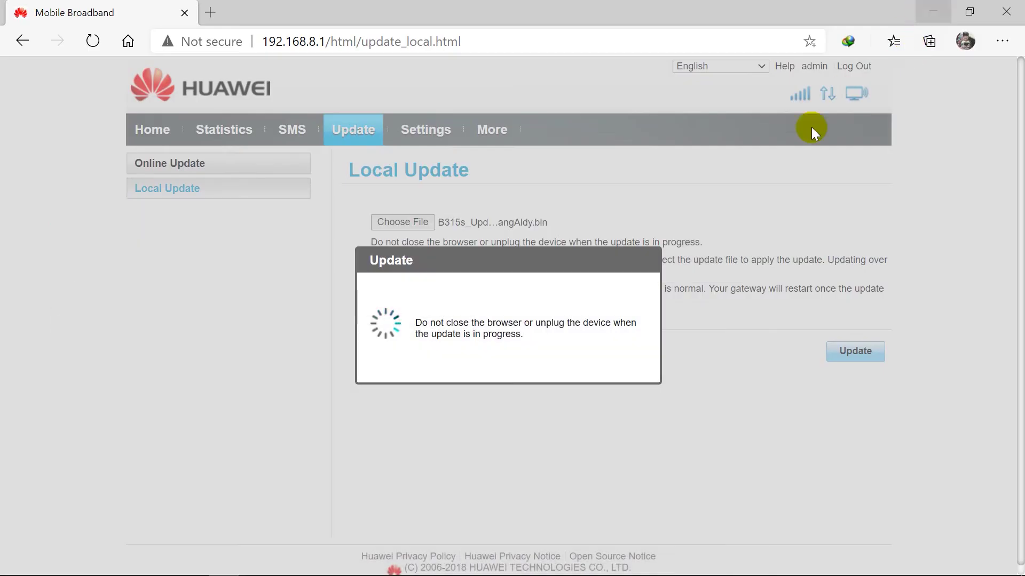
# - Minimize the browser, refresh the desktop twice, and restore the router update page
pyautogui.moveTo(544, 558)
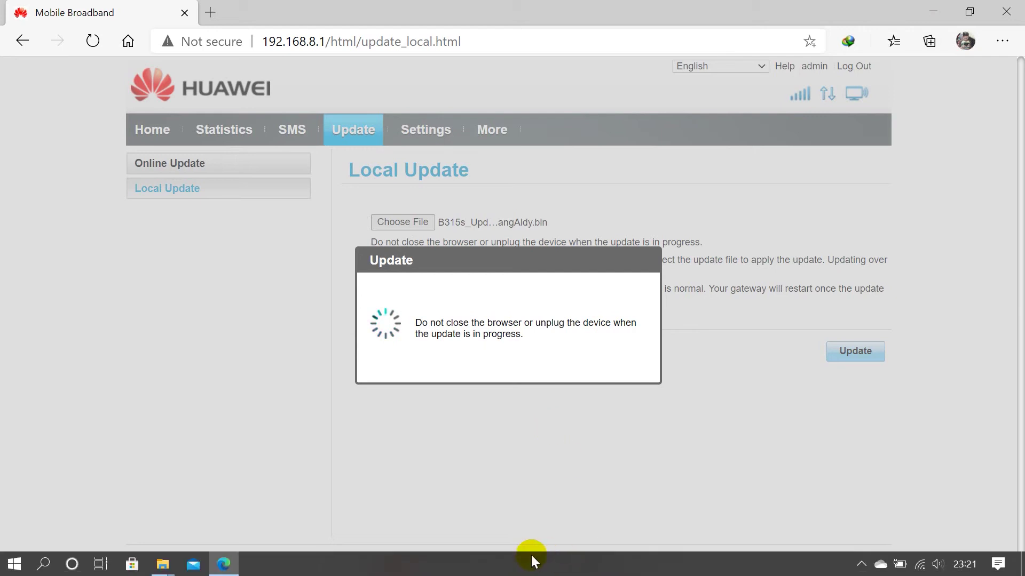
pyautogui.click(223, 564)
pyautogui.rightClick(356, 301)
pyautogui.click(389, 327)
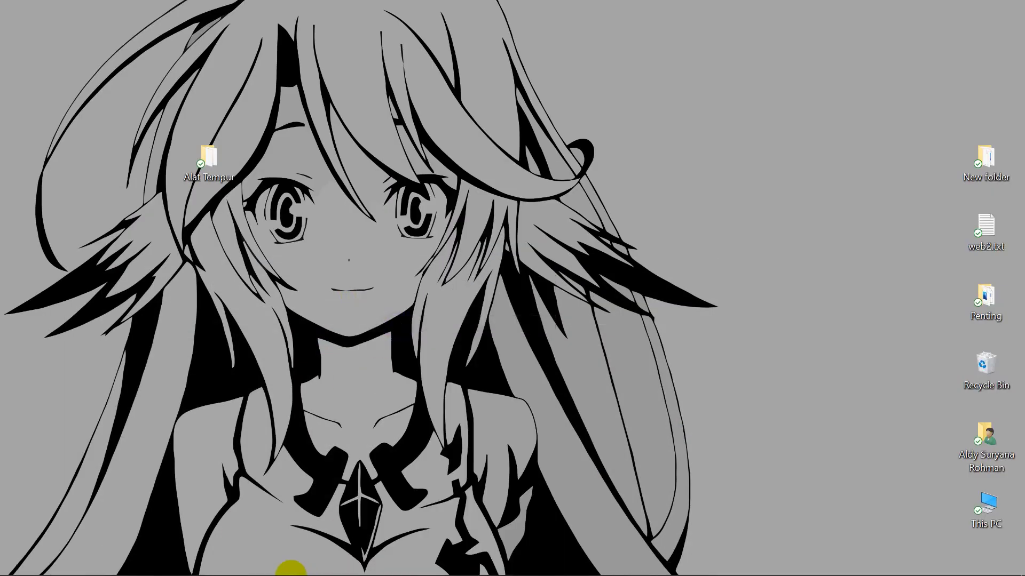
pyautogui.click(223, 564)
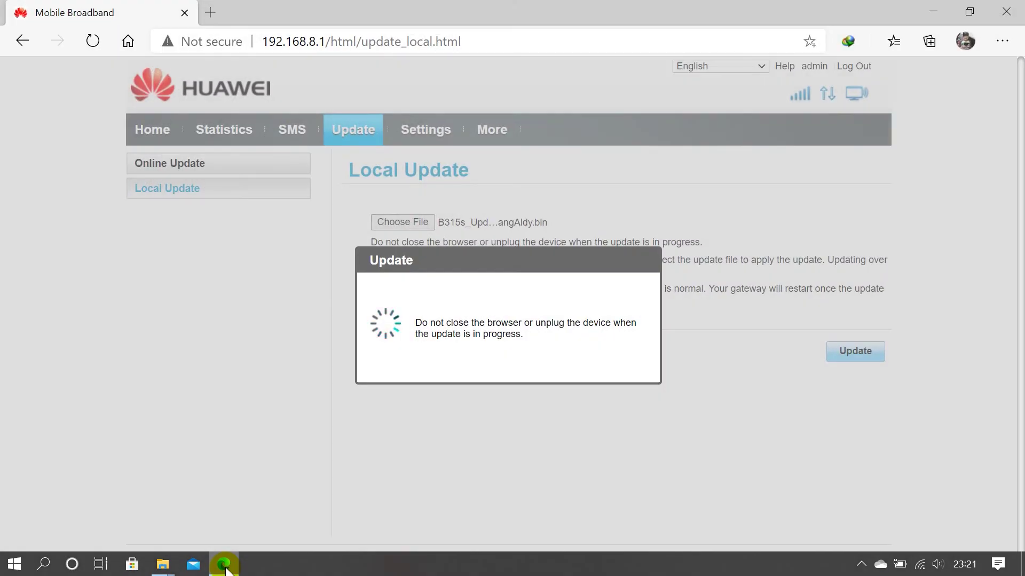
pyautogui.click(224, 564)
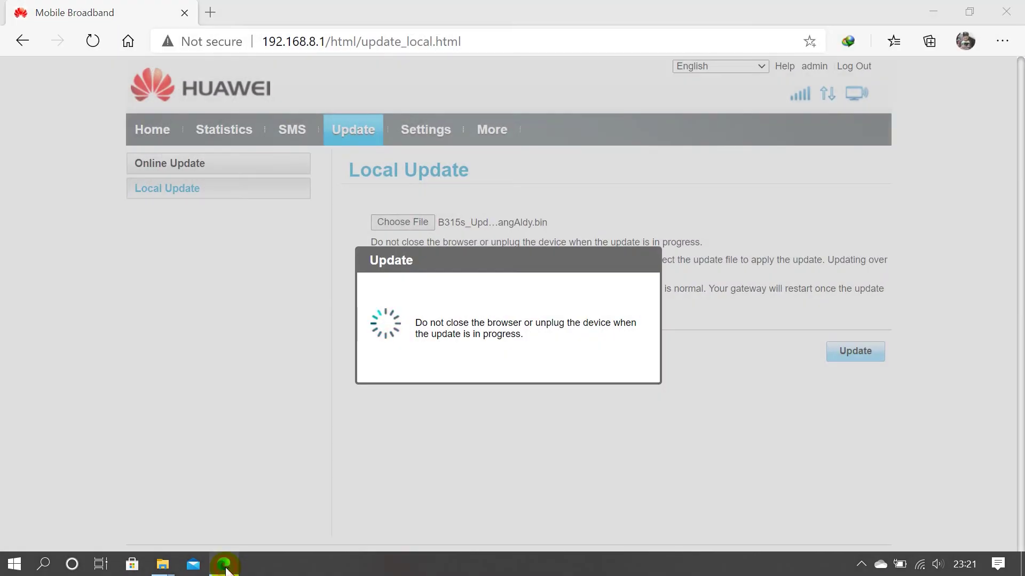
pyautogui.rightClick(439, 235)
pyautogui.click(471, 282)
pyautogui.rightClick(460, 225)
pyautogui.click(470, 220)
pyautogui.click(234, 565)
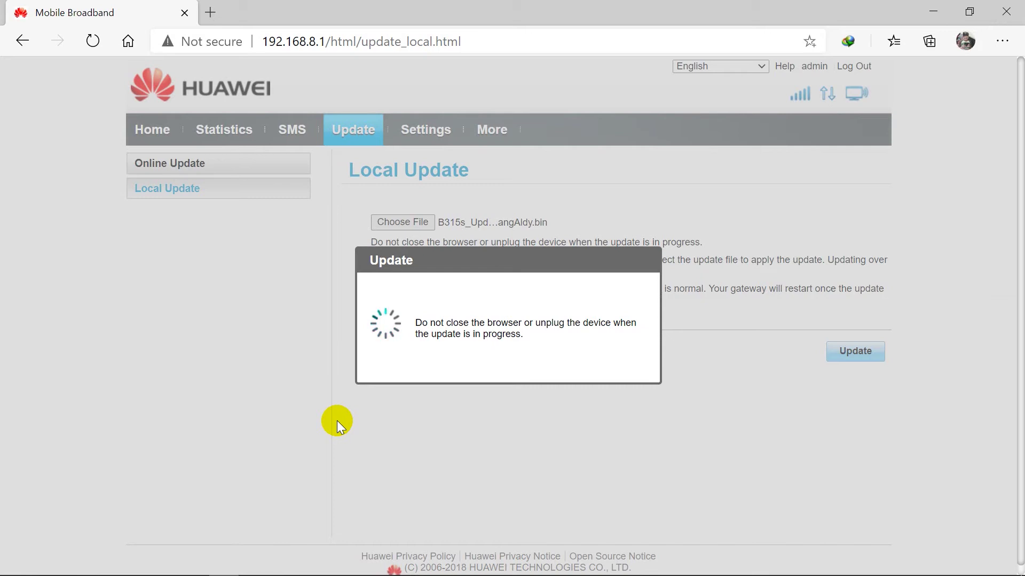
# - Keep checking the router's Wi-Fi connection until 'Your system is up to date.' appears
pyautogui.click(919, 565)
pyautogui.click(920, 566)
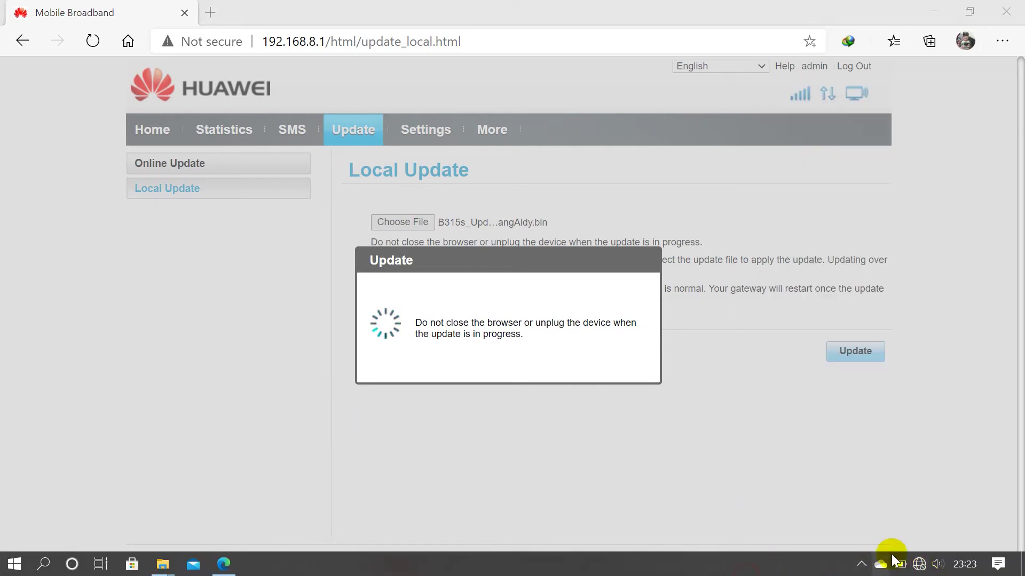
pyautogui.click(920, 566)
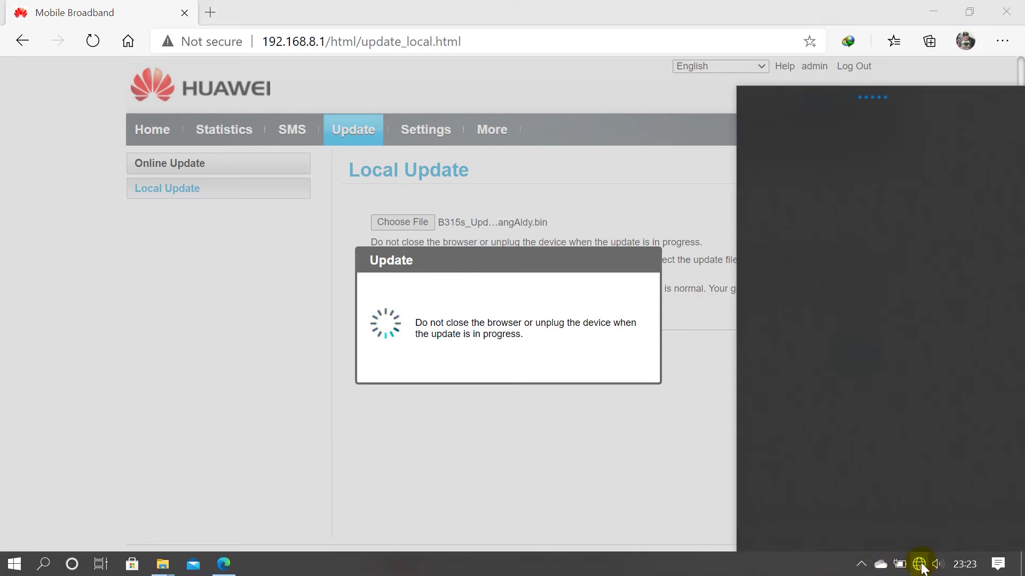
pyautogui.click(917, 561)
pyautogui.click(917, 563)
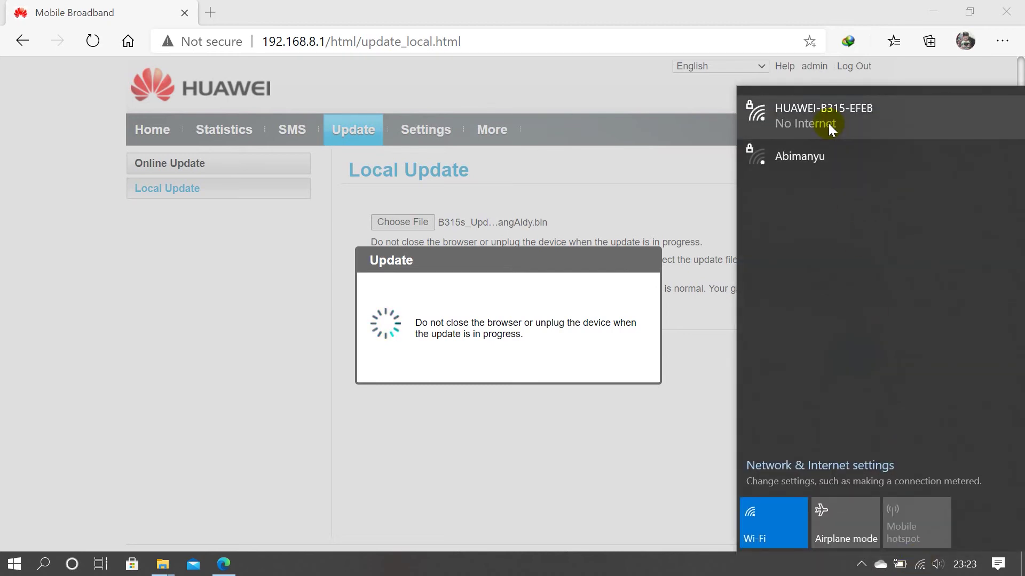
pyautogui.click(556, 529)
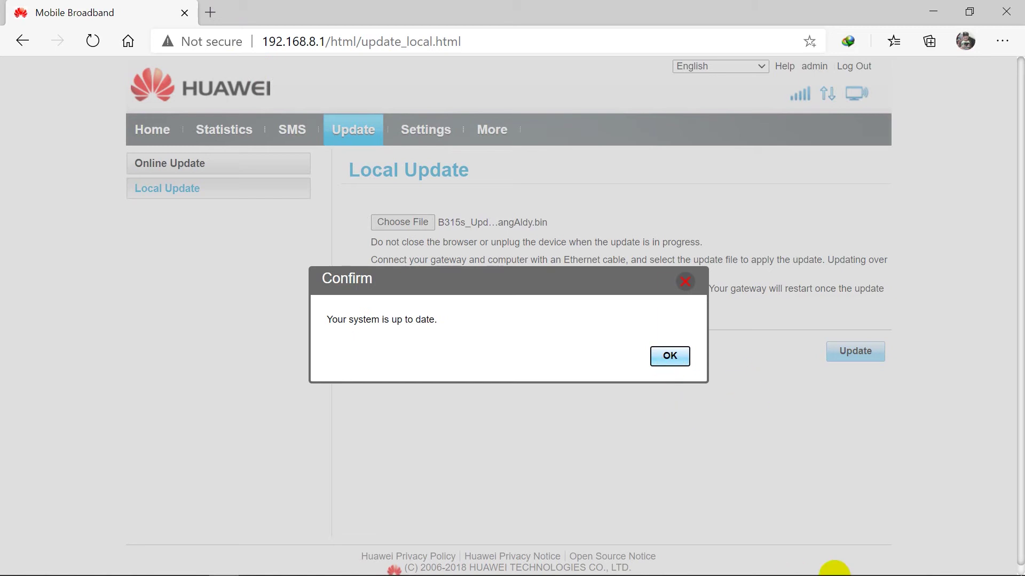
# - Acknowledge the up-to-date message, go to Local Update, and log in as 'admin' with its password
pyautogui.press('Return')
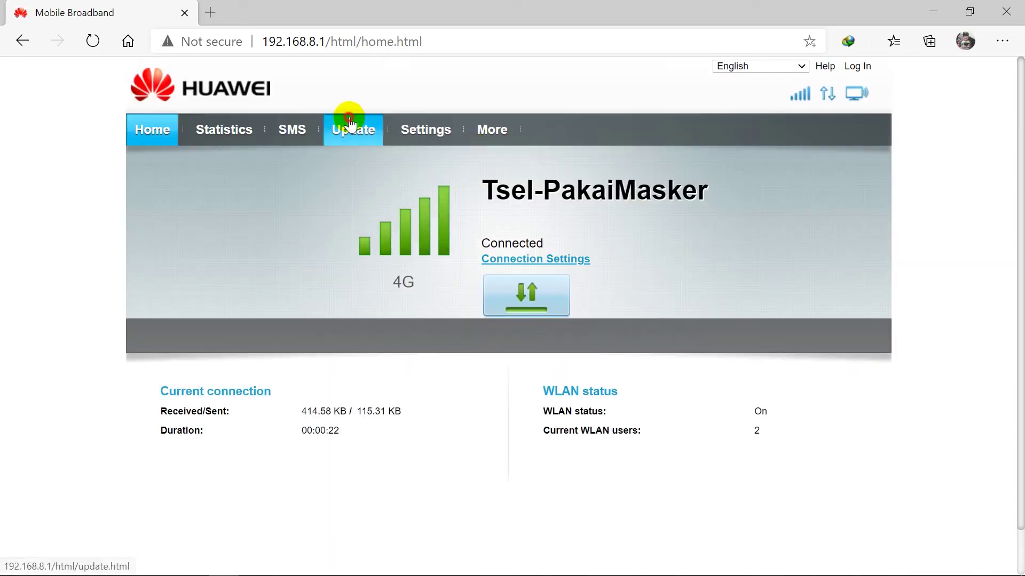
pyautogui.click(350, 128)
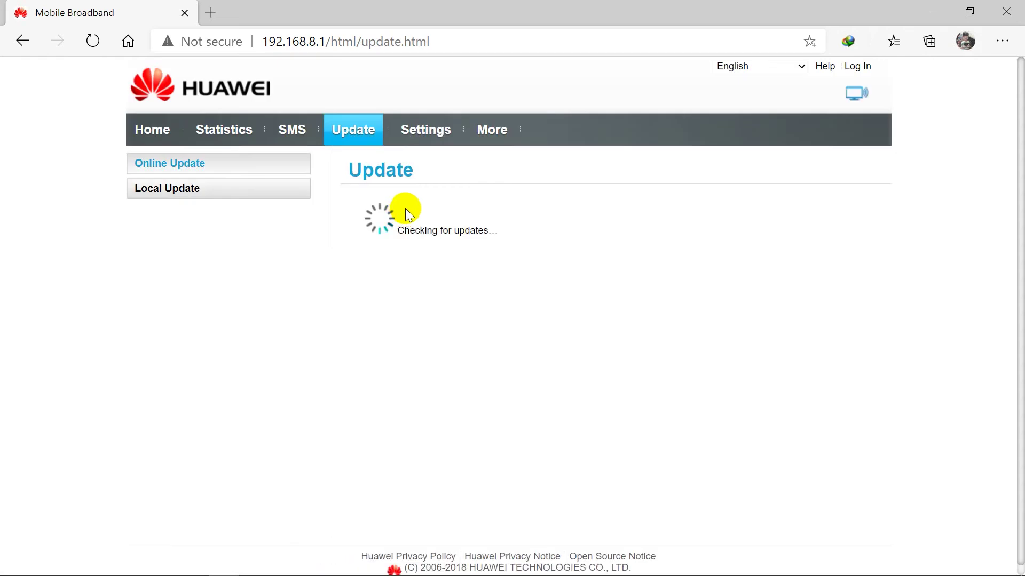
pyautogui.click(293, 191)
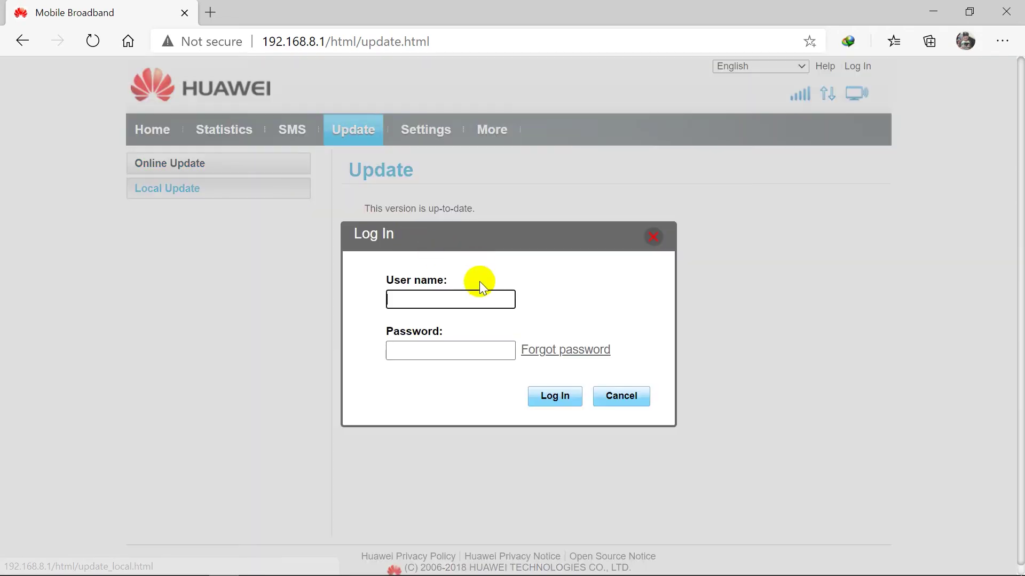
pyautogui.write('admin')
pyautogui.press('Tab')
pyautogui.write('admi')
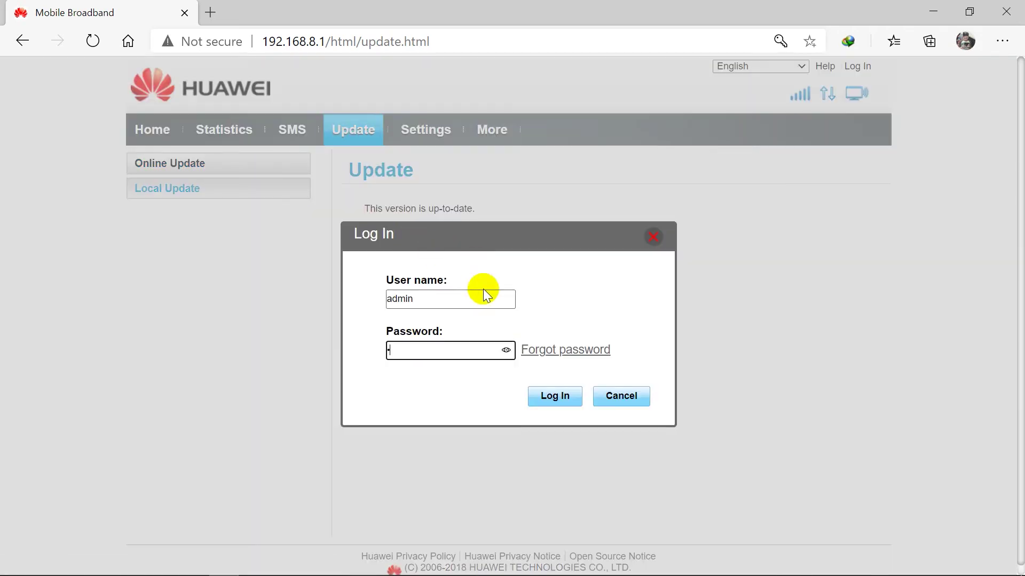
pyautogui.write('n')
pyautogui.press('Return')
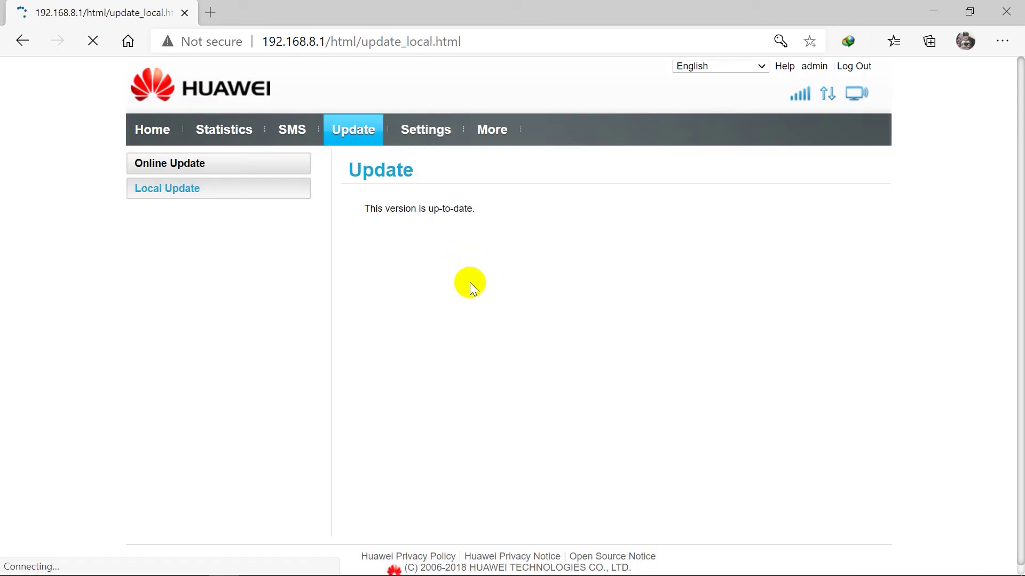
# - Choose the B315s_Update_WEBUI .bin file from Alat Tempur as the firmware to upload
pyautogui.click(416, 221)
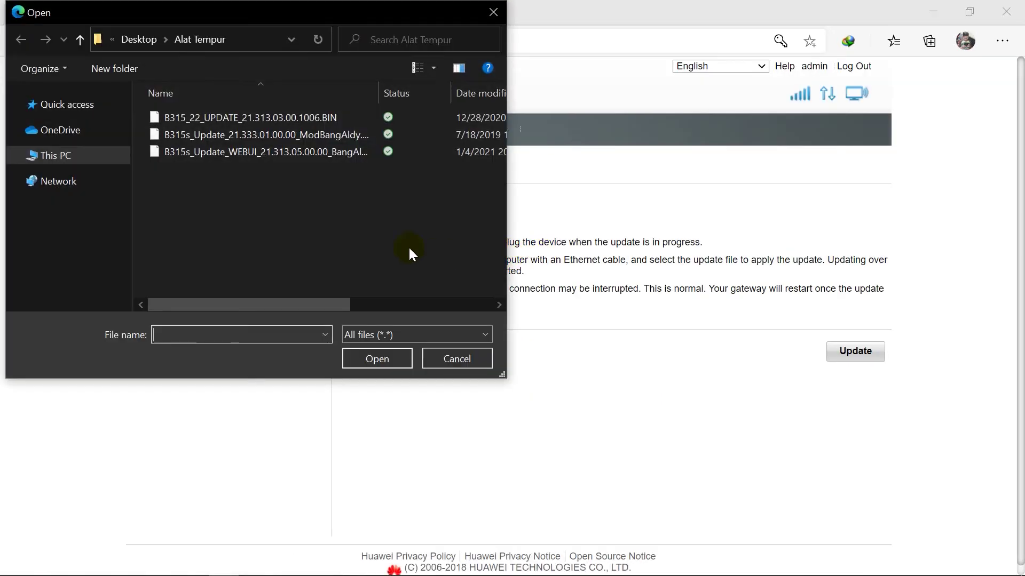
pyautogui.click(312, 153)
pyautogui.click(364, 359)
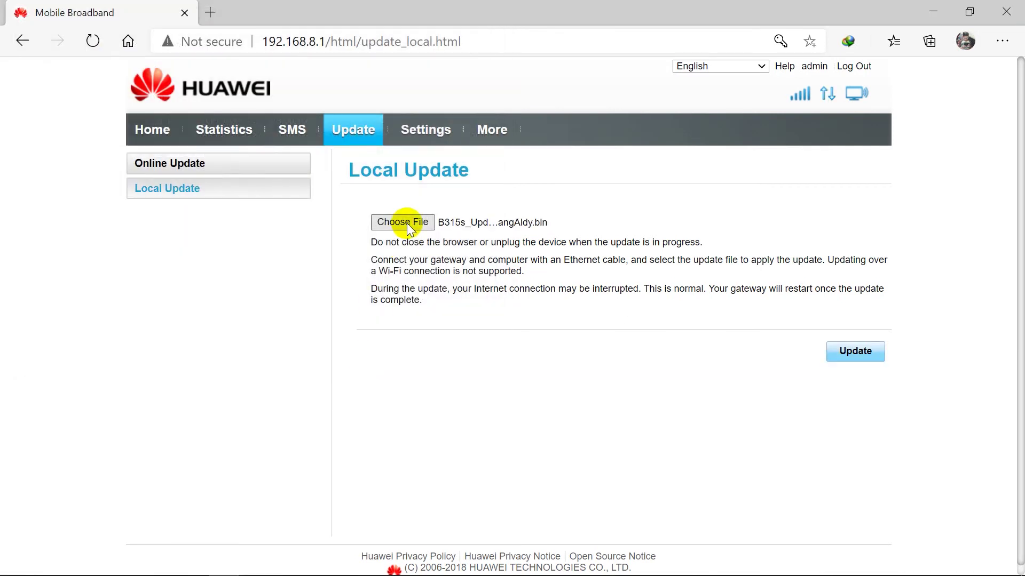
pyautogui.click(405, 227)
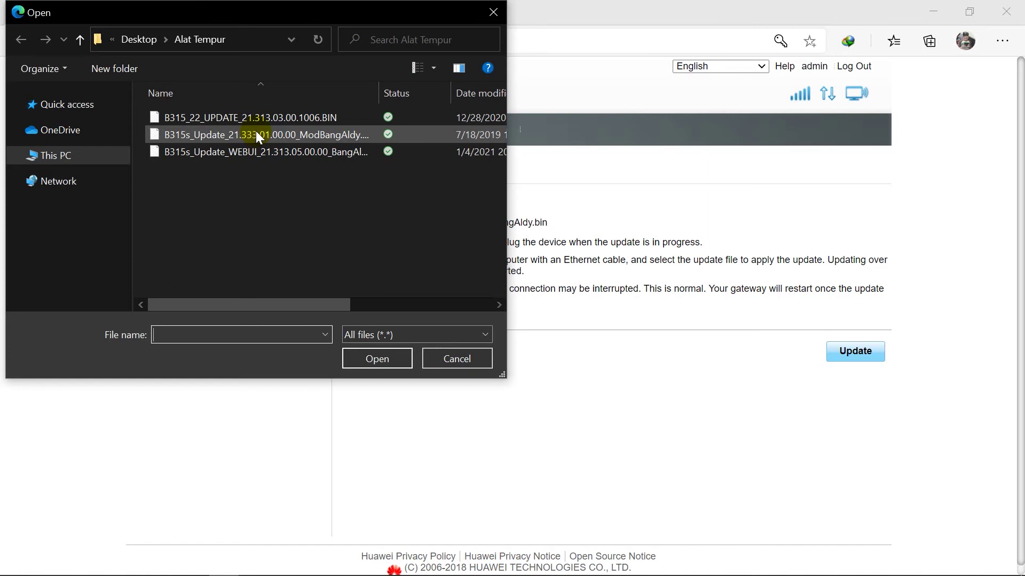
pyautogui.click(256, 135)
pyautogui.click(260, 153)
pyautogui.click(375, 359)
# - Start uploading the chosen firmware to the router and wait while it sits at 4%
pyautogui.click(851, 352)
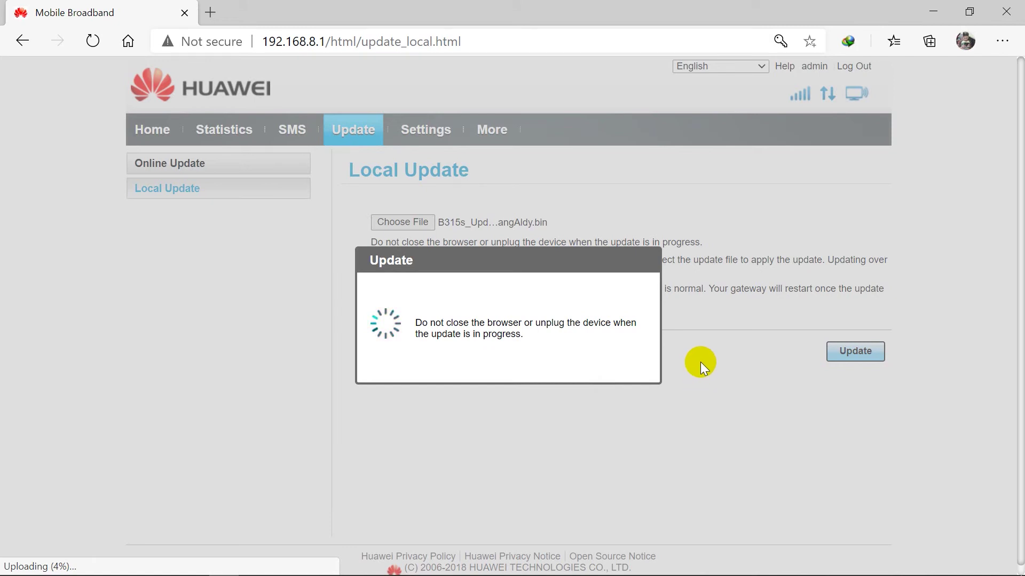
pyautogui.moveTo(694, 568)
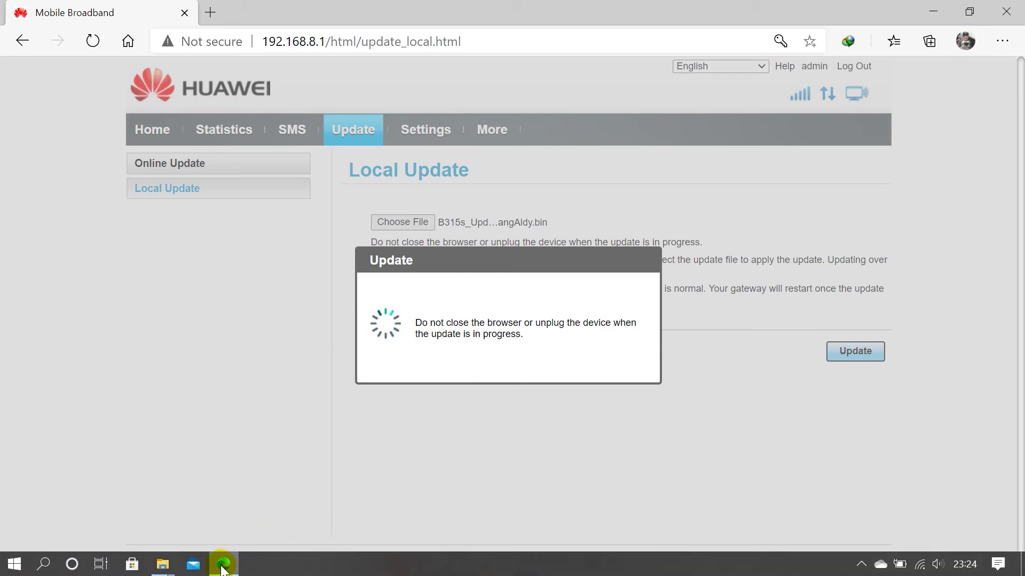
pyautogui.moveTo(162, 564)
pyautogui.click(211, 511)
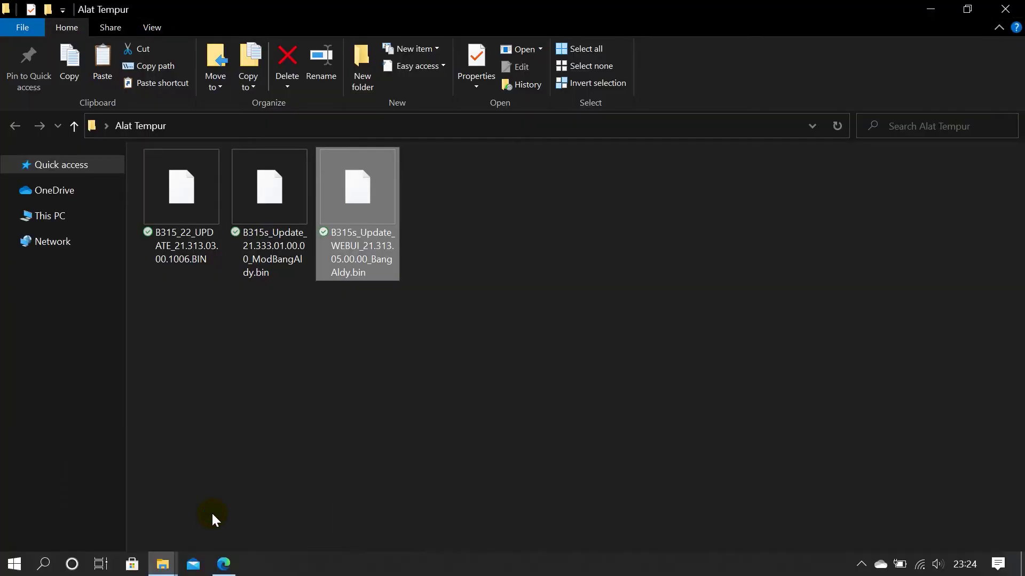
pyautogui.click(276, 269)
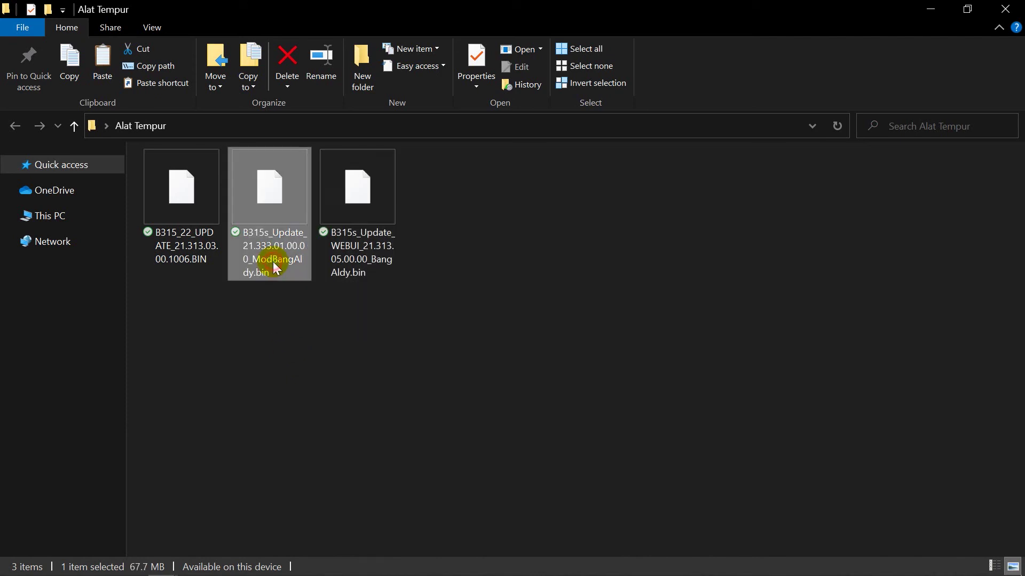
pyautogui.click(181, 251)
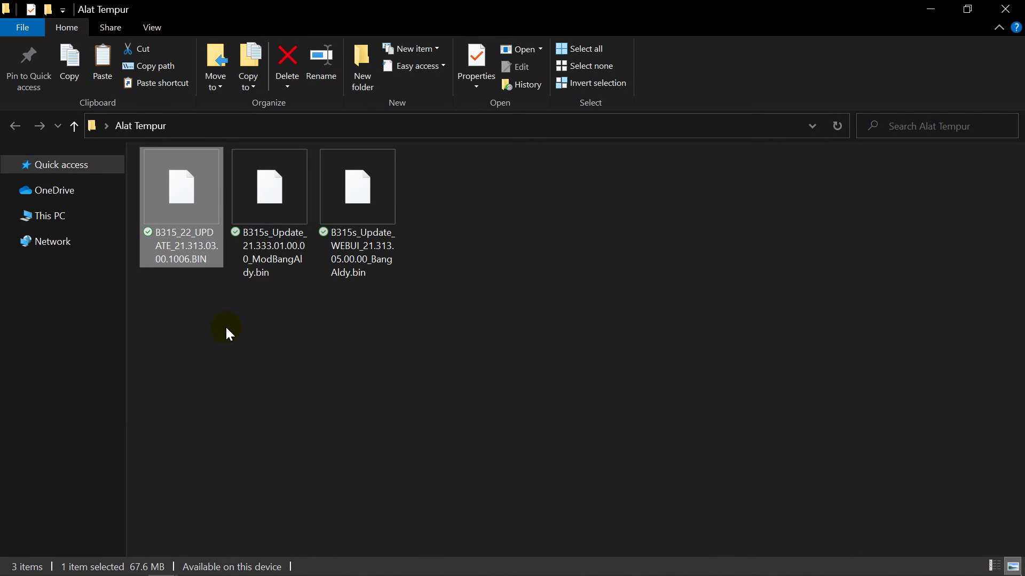
pyautogui.click(252, 261)
pyautogui.click(210, 261)
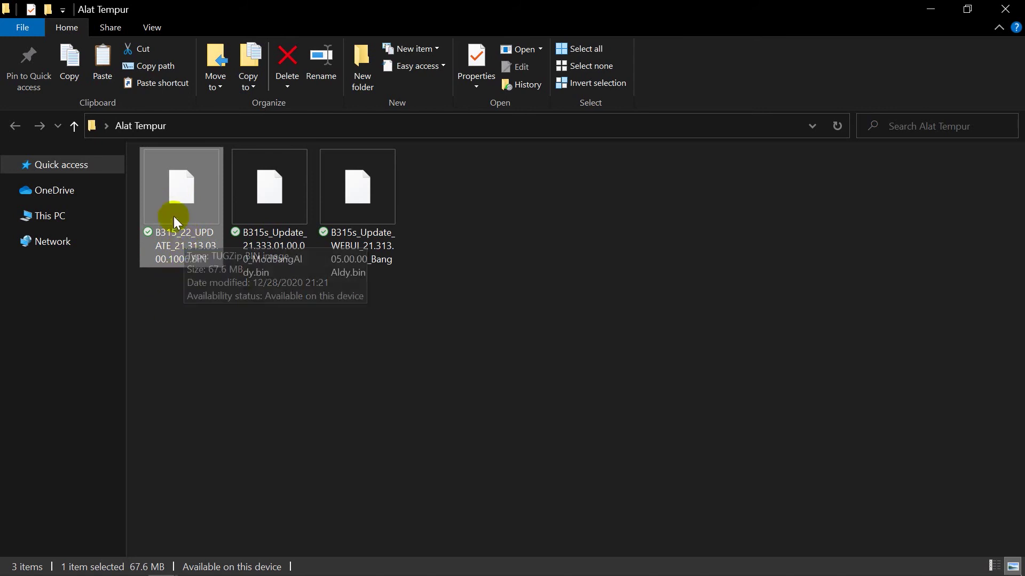
pyautogui.click(218, 569)
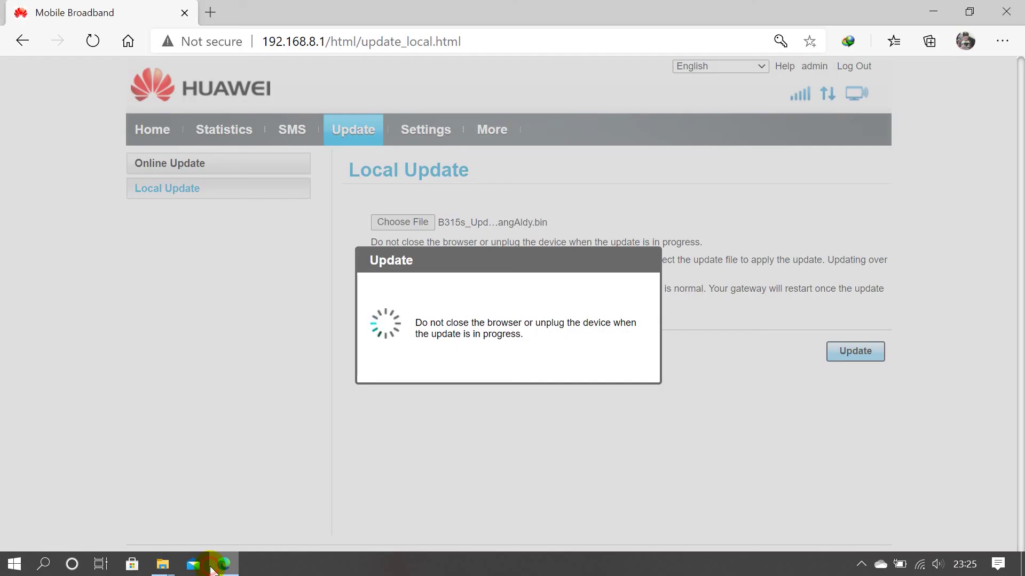
pyautogui.click(217, 571)
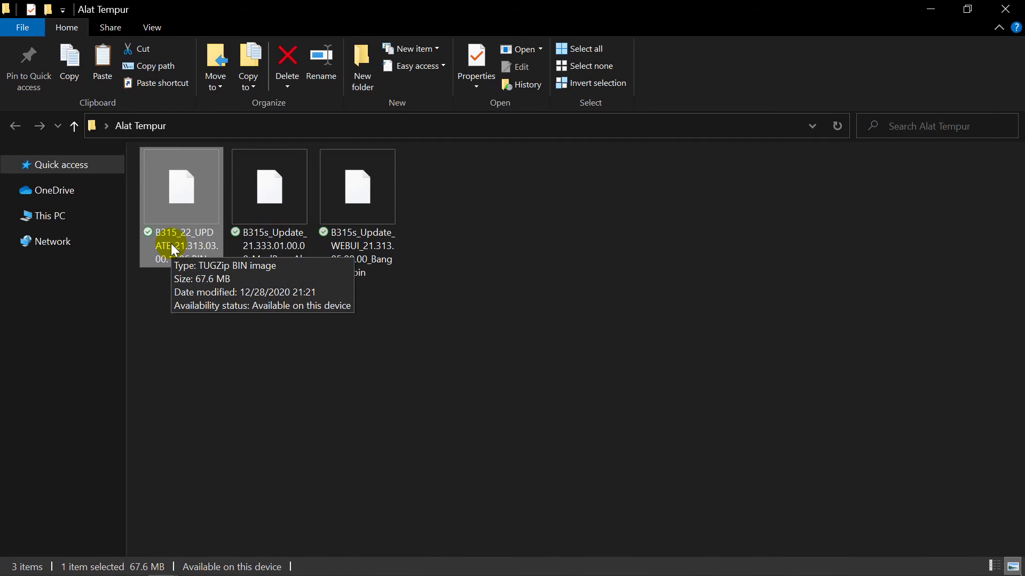
pyautogui.click(282, 257)
pyautogui.click(342, 254)
# - Wait on the router update page, checking the Wi-Fi connection, until 'Your system is up to date.' appears
pyautogui.click(224, 564)
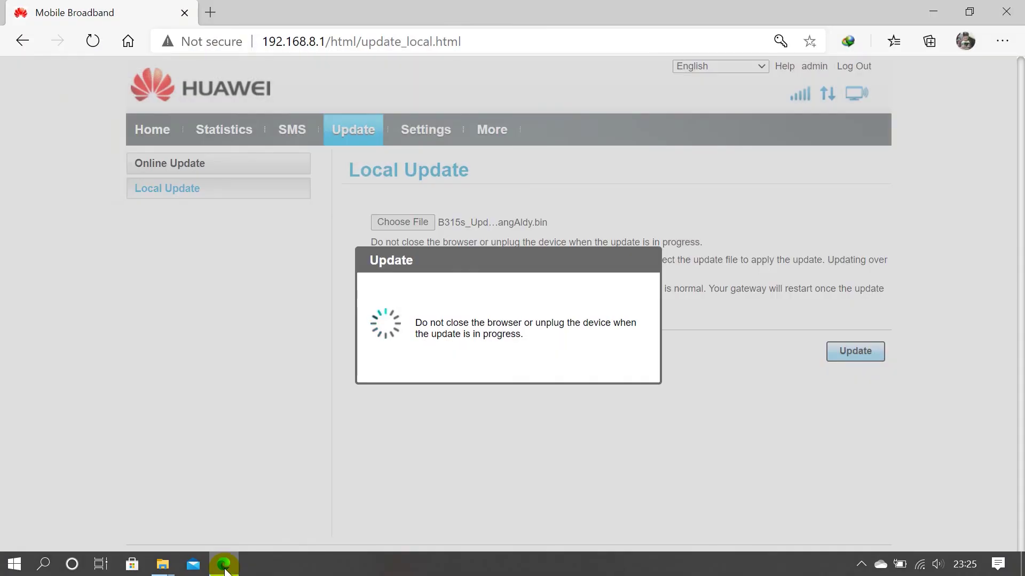
pyautogui.click(224, 569)
pyautogui.click(225, 569)
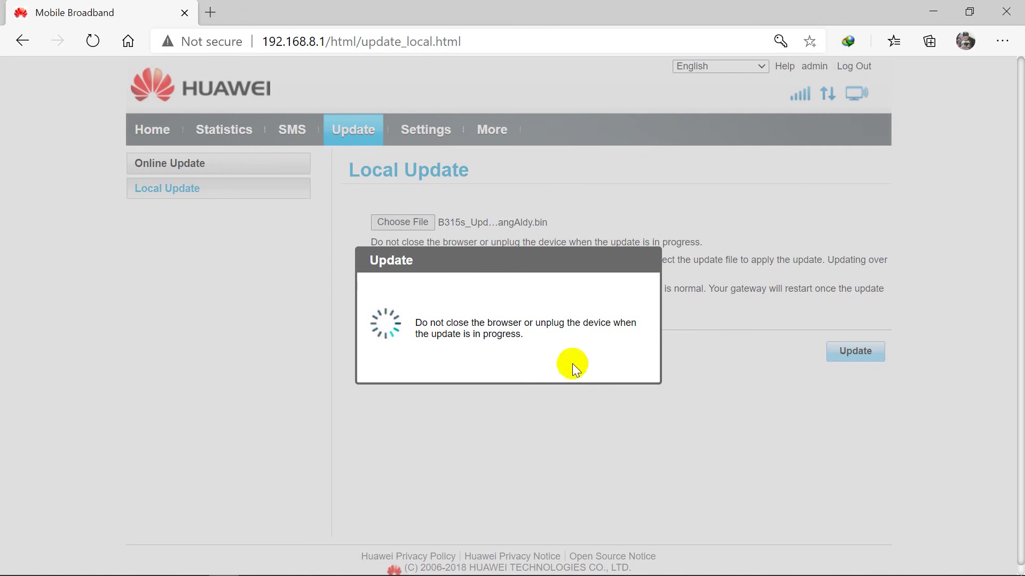
pyautogui.moveTo(842, 571)
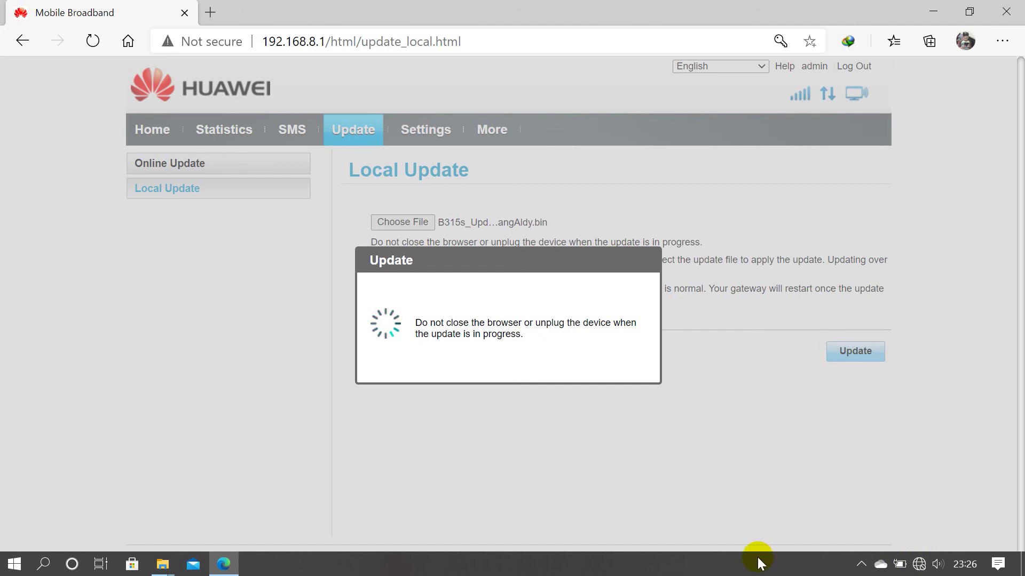
pyautogui.moveTo(921, 567)
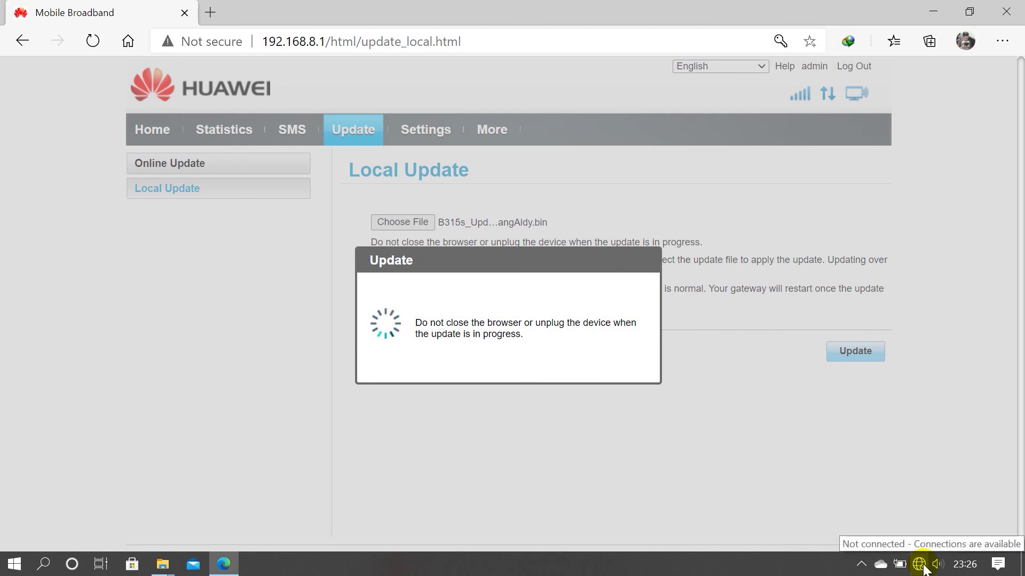
pyautogui.click(921, 567)
pyautogui.click(918, 568)
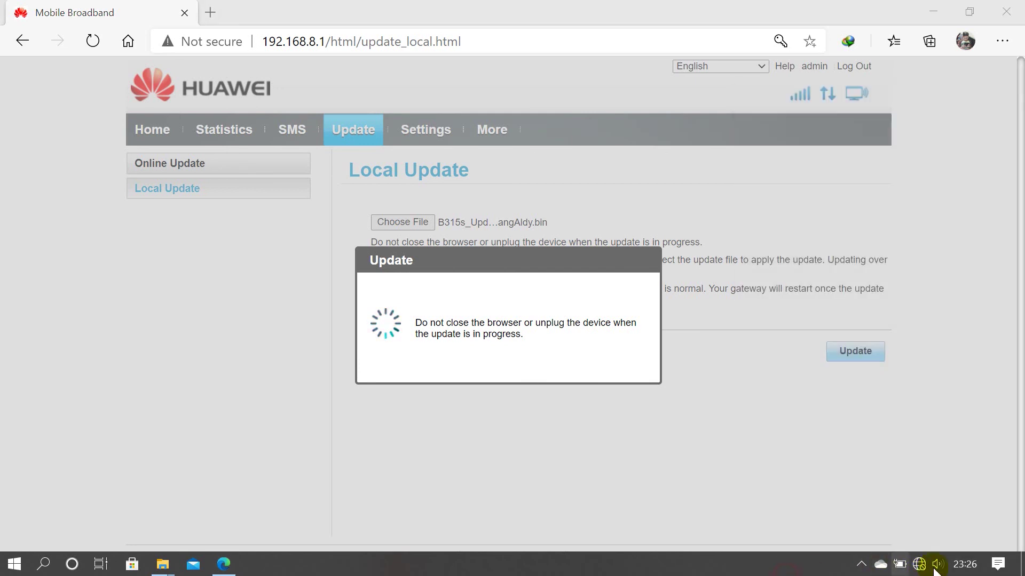
pyautogui.click(918, 566)
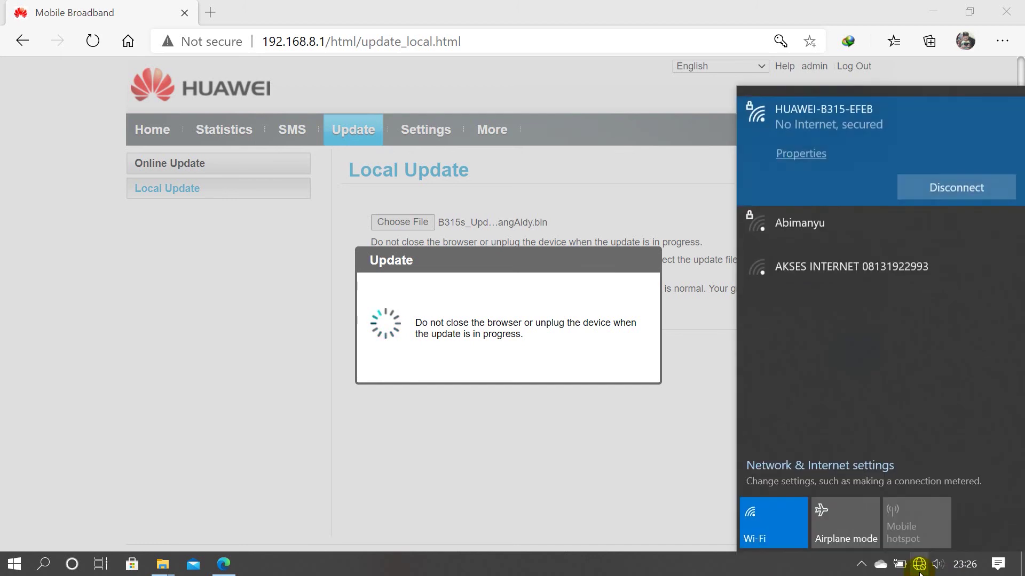
pyautogui.click(745, 574)
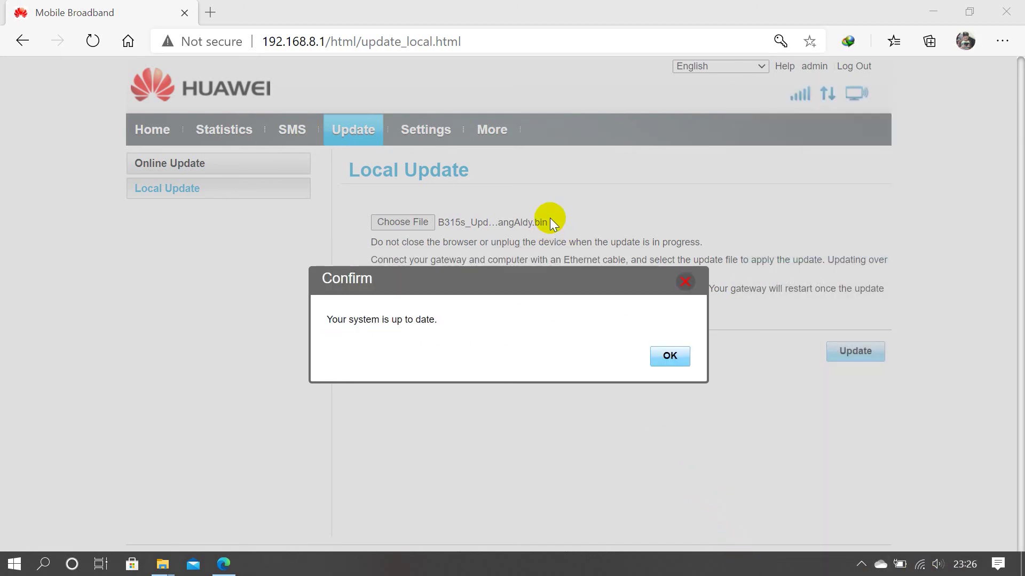
# - Acknowledge the up-to-date notice, then sign in with the admin credentials to reach Settings
pyautogui.click(671, 357)
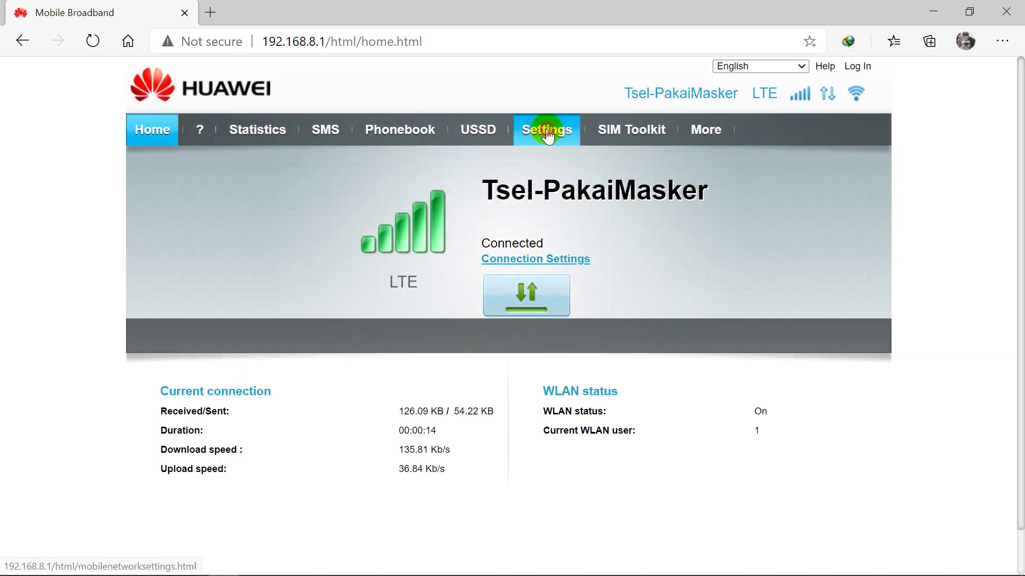
pyautogui.click(546, 129)
pyautogui.write('admin')
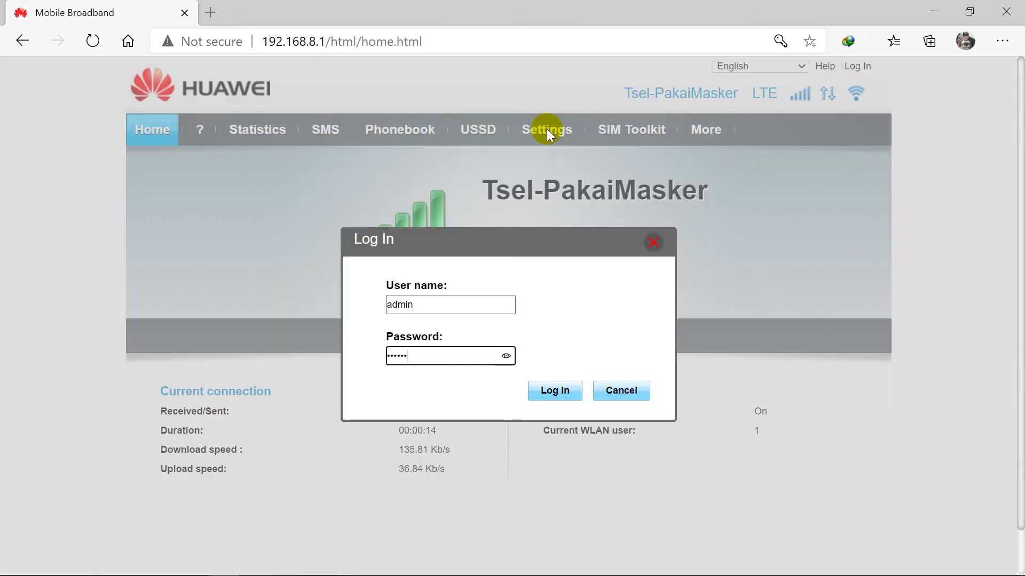
pyautogui.press('Return')
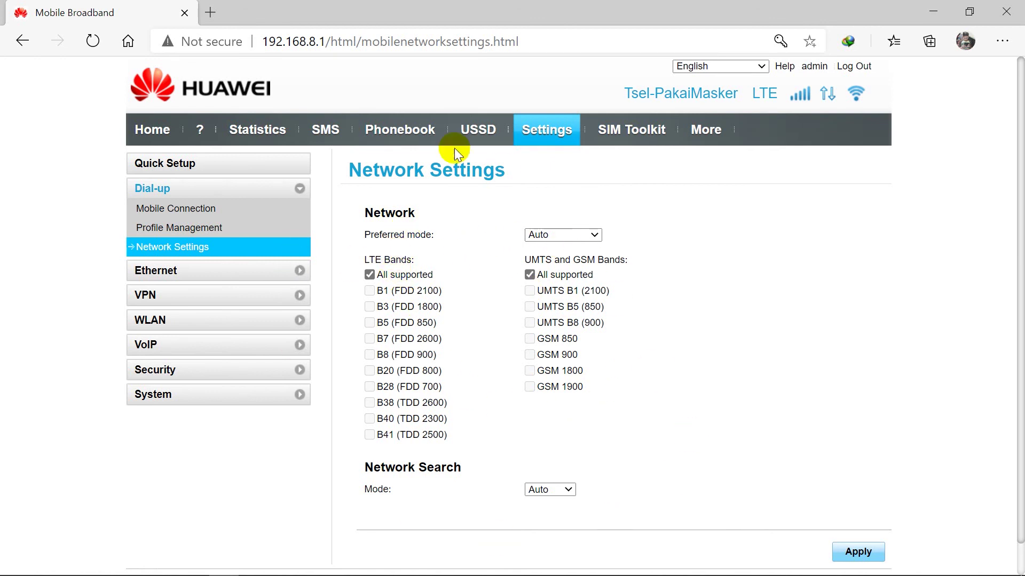
# - Untick 'All supported' LTE bands, enable only B3 (FDD 1800), and apply and confirm it
pyautogui.click(369, 275)
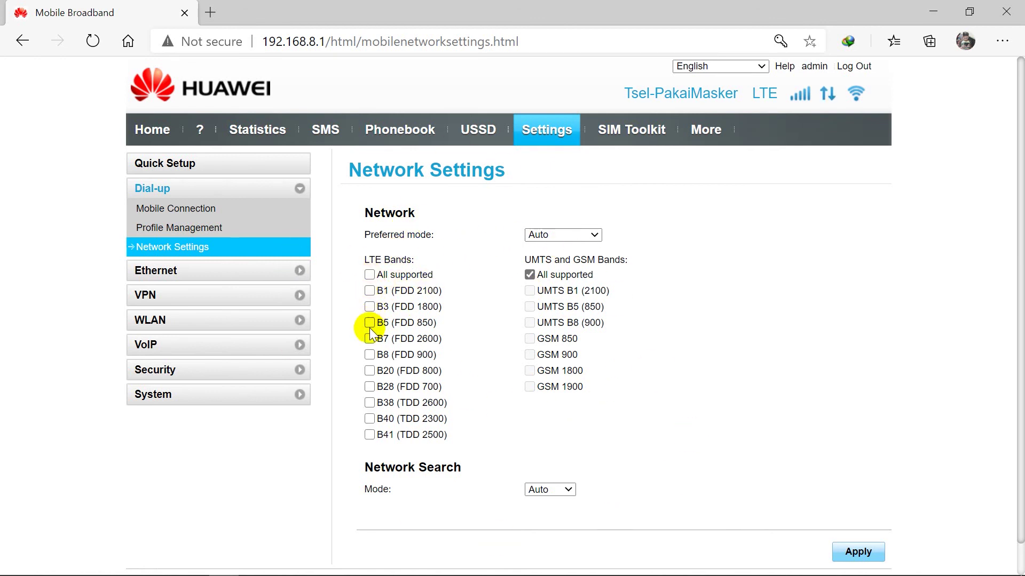
pyautogui.click(371, 307)
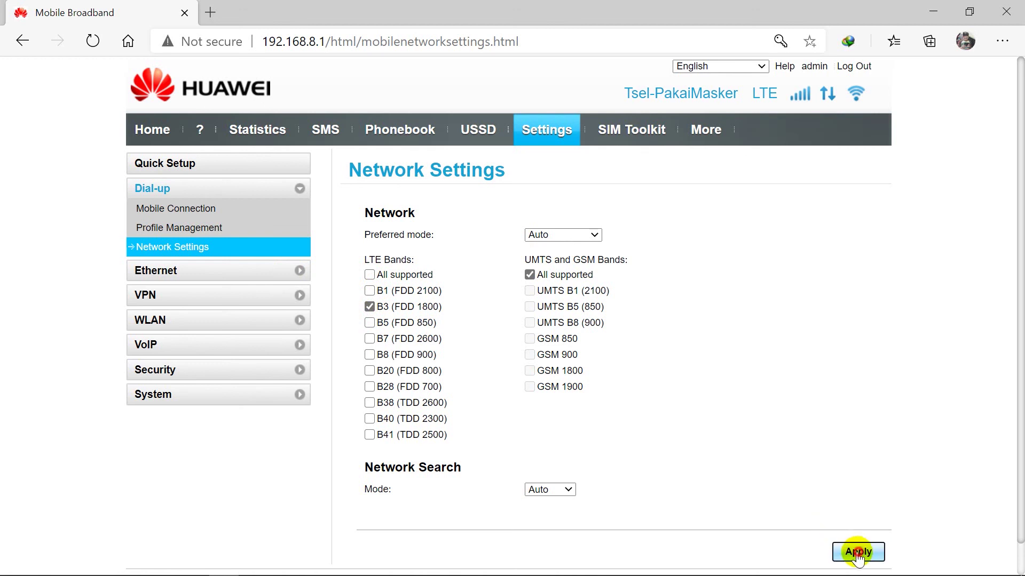
pyautogui.click(855, 552)
pyautogui.click(617, 366)
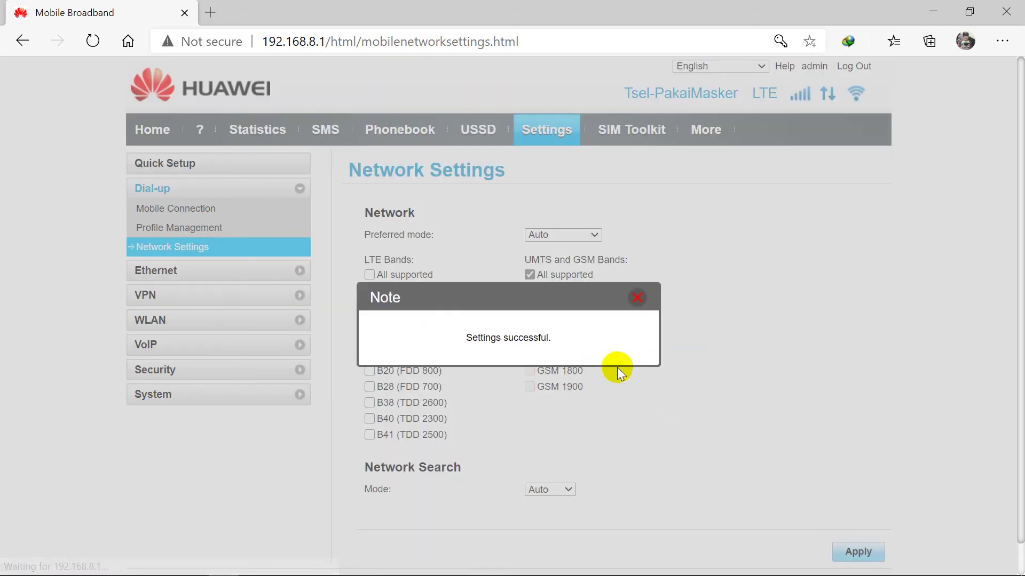
pyautogui.click(636, 297)
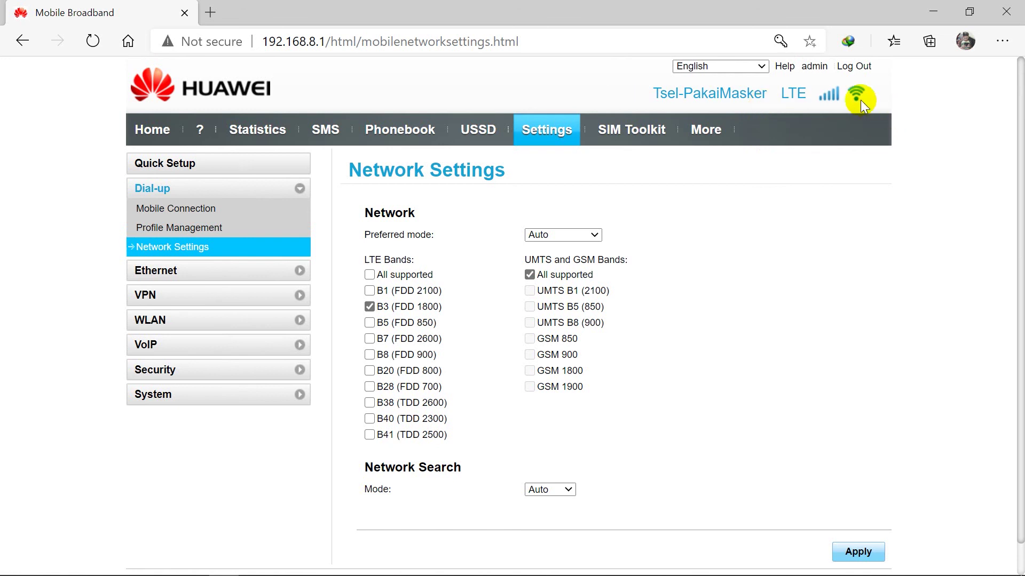
pyautogui.moveTo(819, 103)
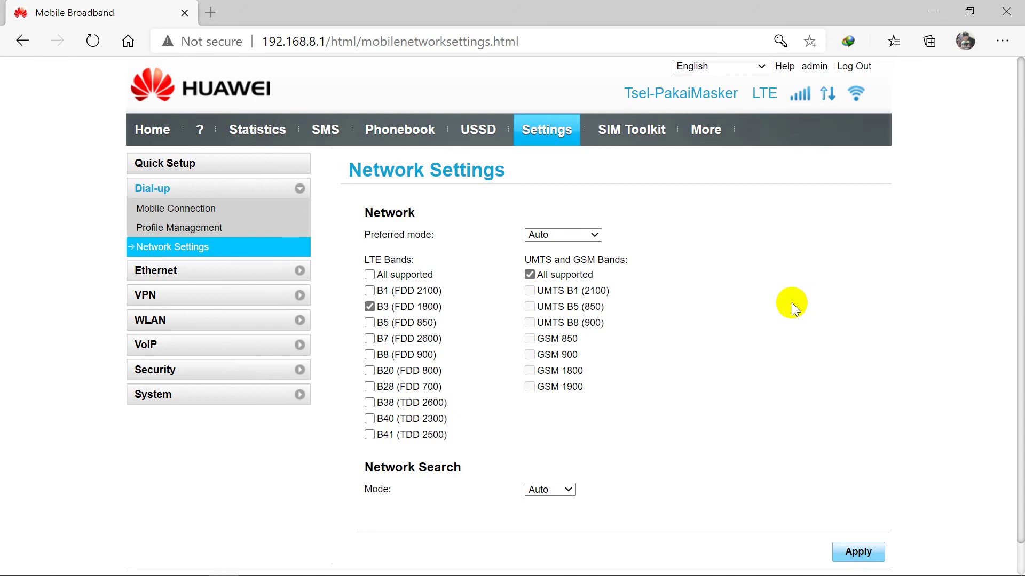
pyautogui.moveTo(471, 571)
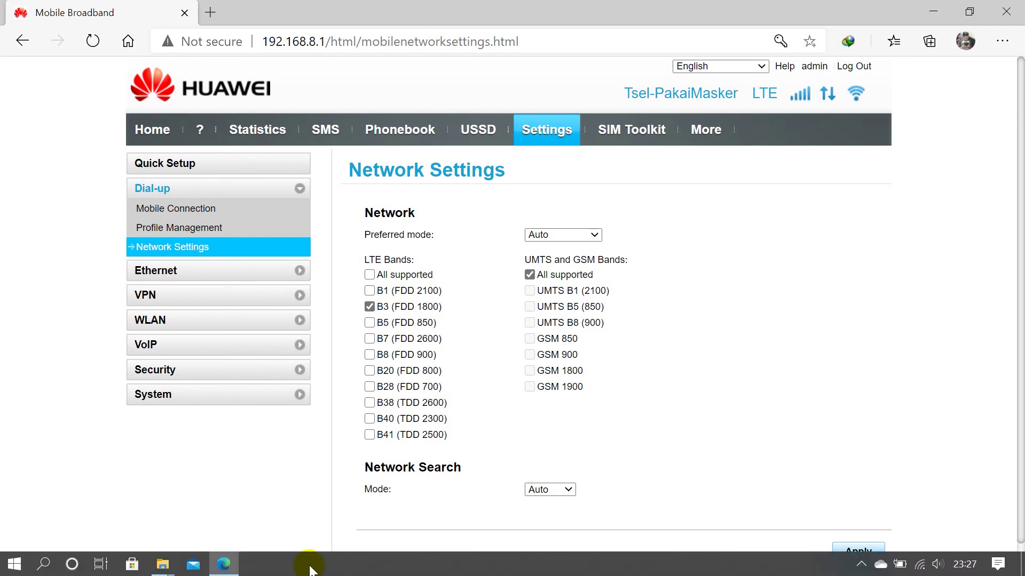